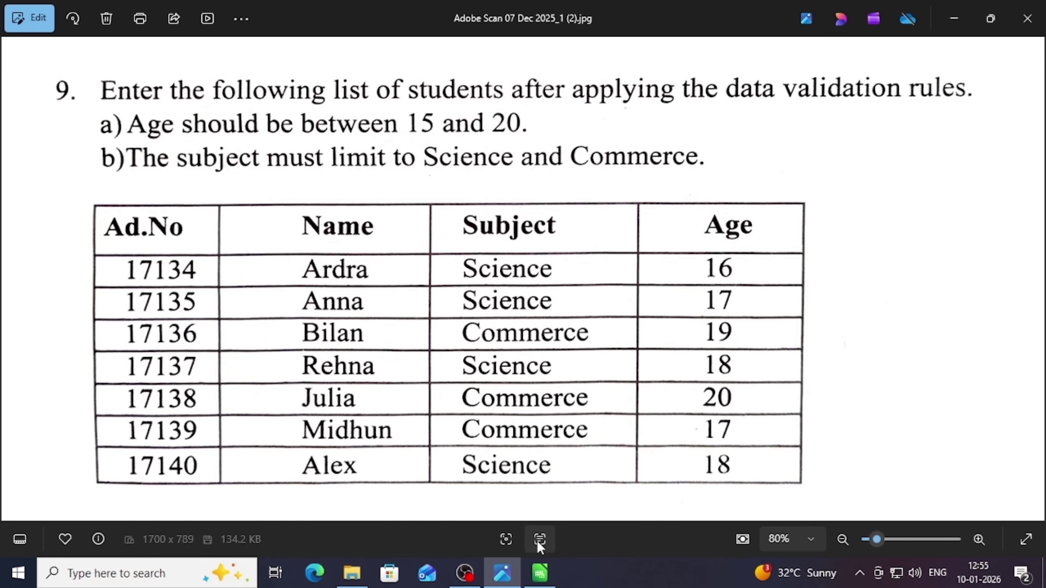
- Switch to LibreOffice Calc and start a validity rule for Subject cells C2:C8 that allows values from a List
left_click(540, 573)
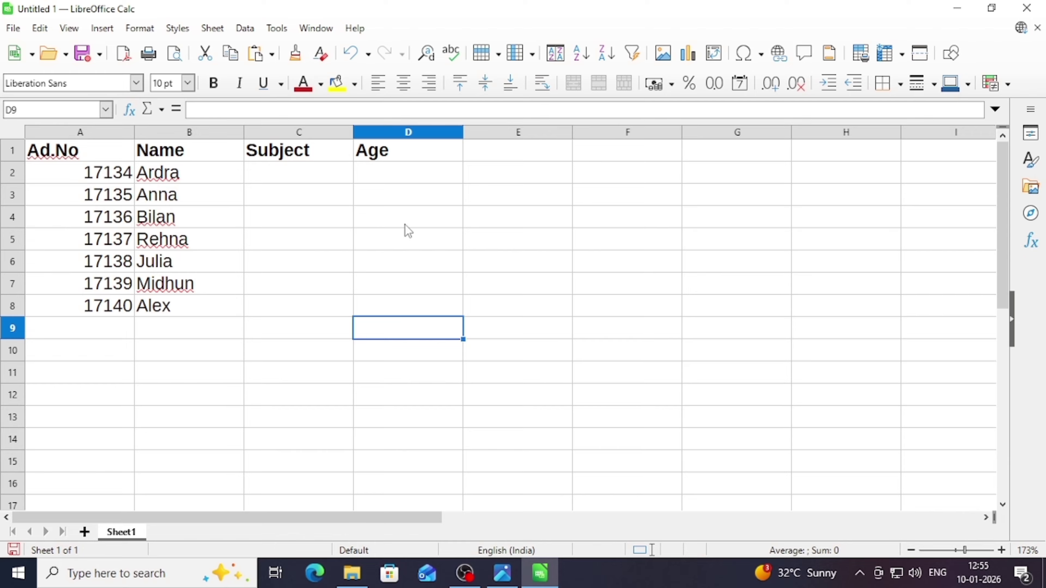
key("Up")
key("Up")
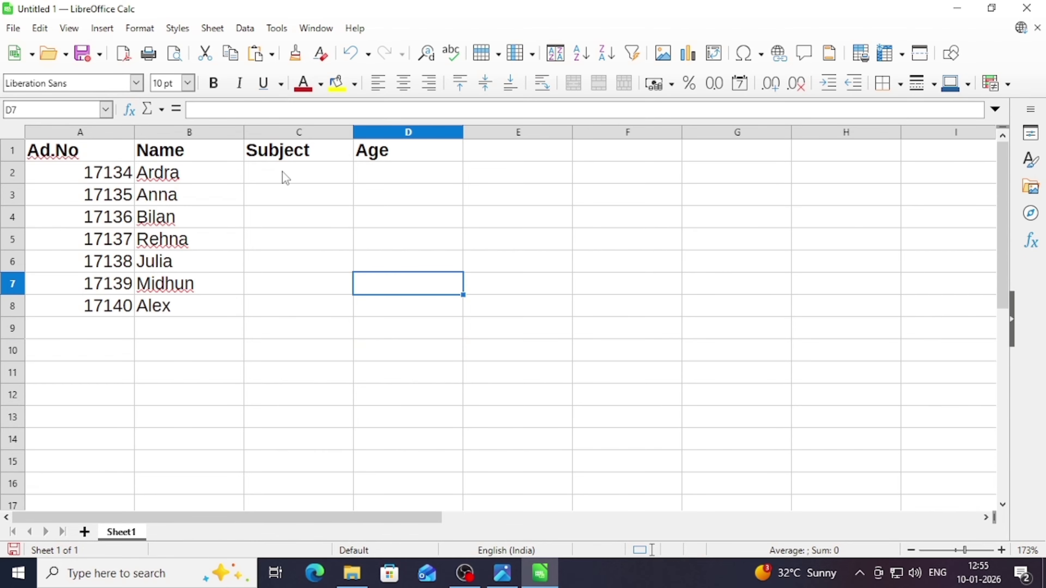
left_click_drag(282, 175, 275, 249)
left_click(274, 250)
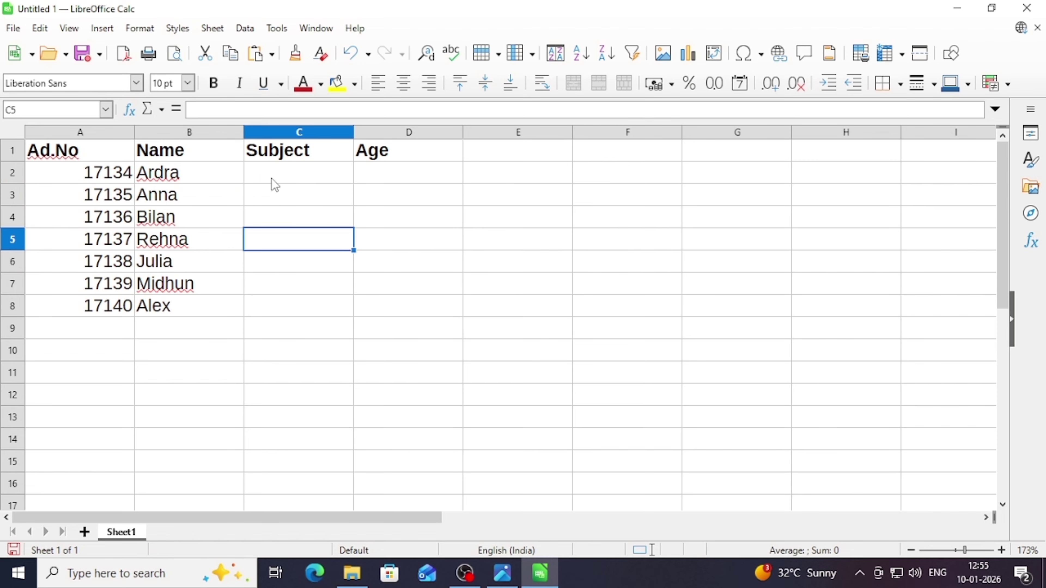
left_click_drag(271, 178, 273, 308)
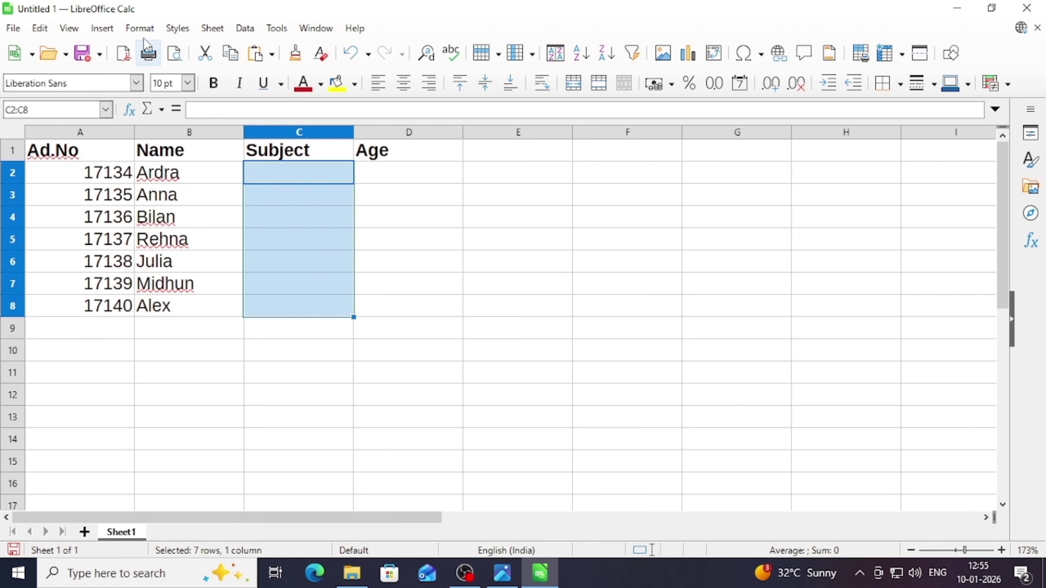
left_click(245, 28)
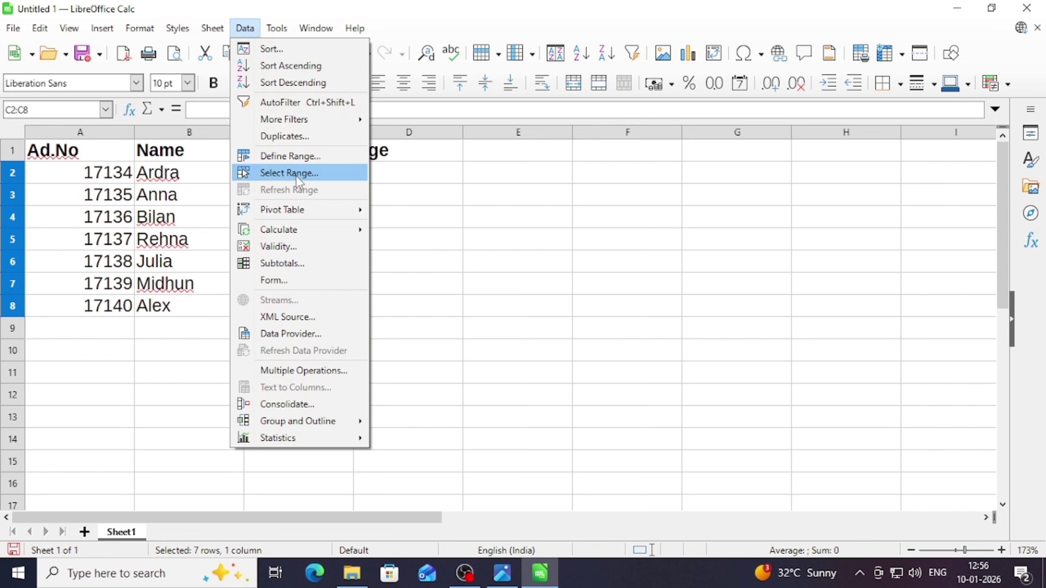
left_click(277, 247)
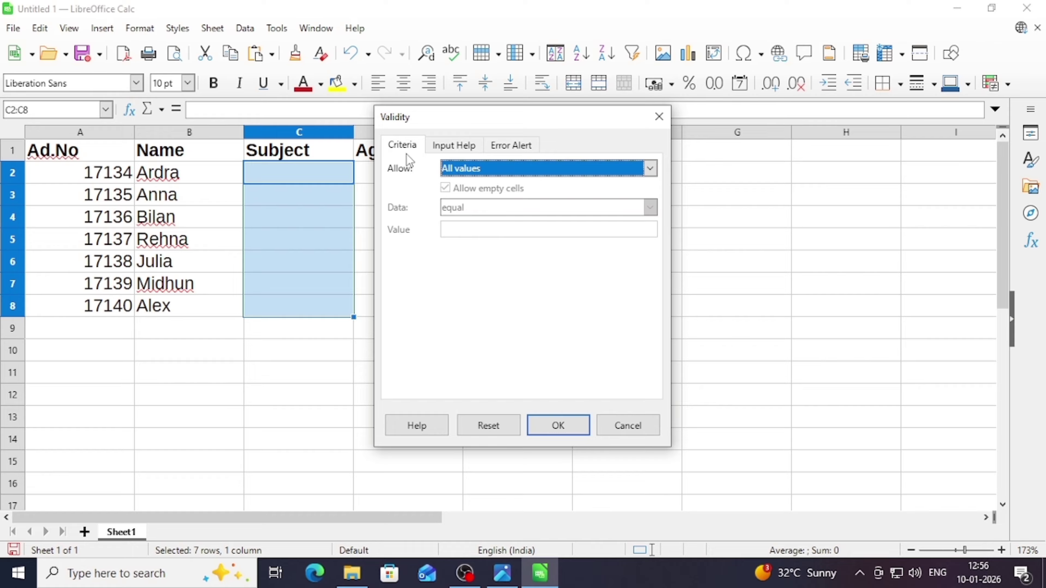
left_click(481, 176)
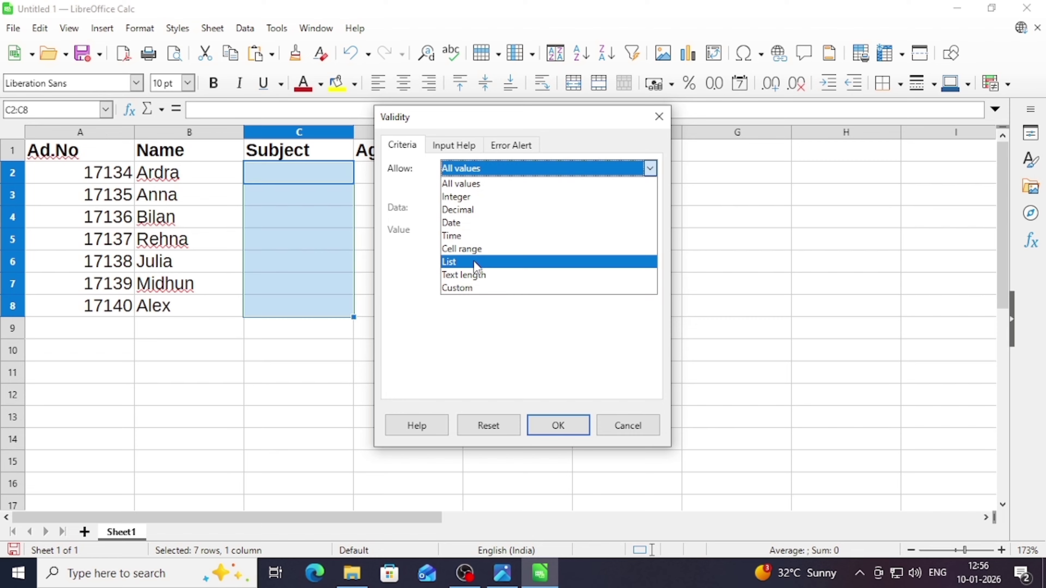
left_click(464, 268)
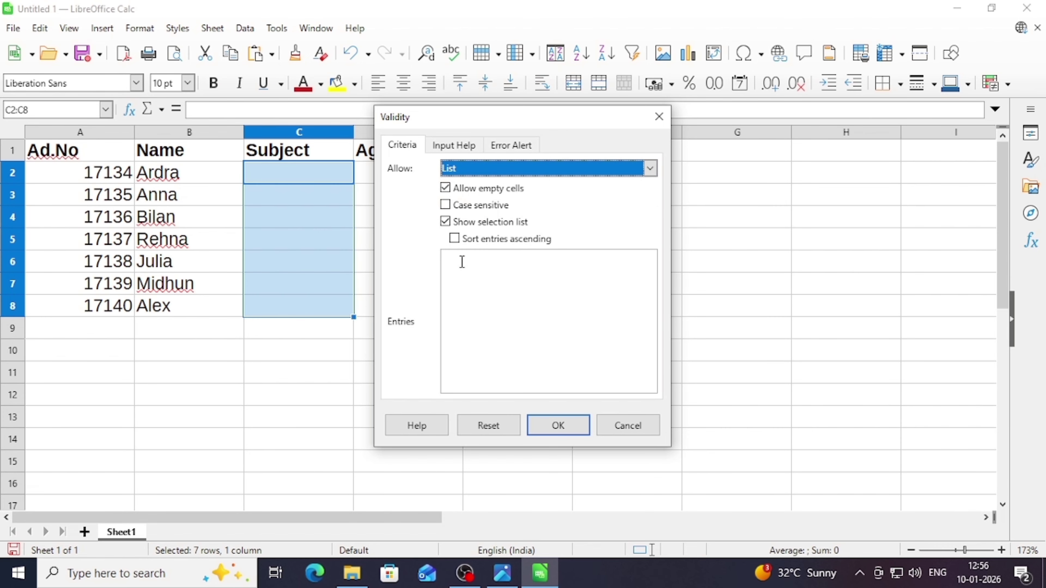
- Enter SCIENCE and COMMERCE as the list entries, disallow empty cells, and apply the validity rule
left_click(449, 266)
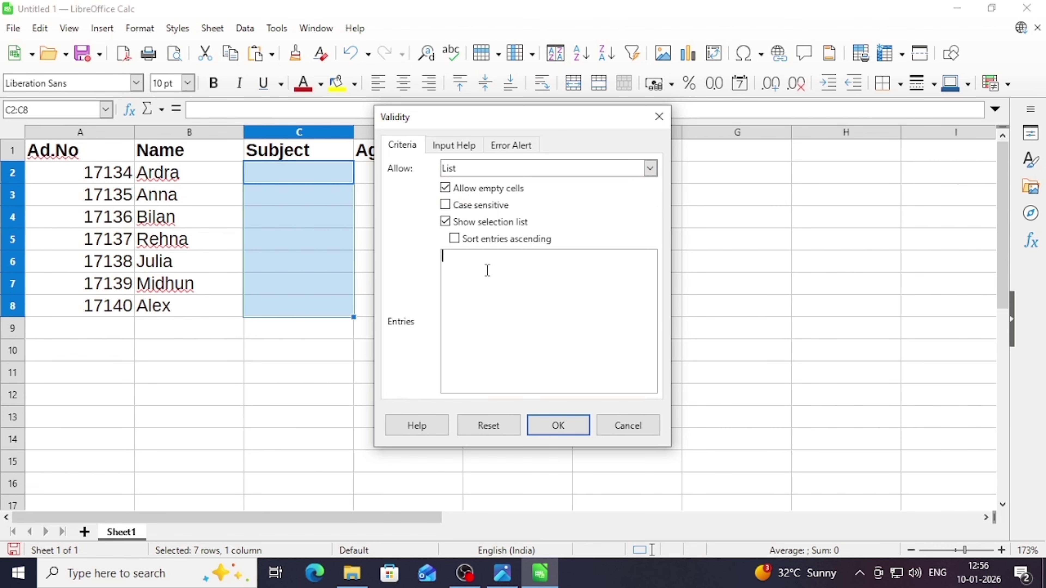
type("S")
key("BackSpace")
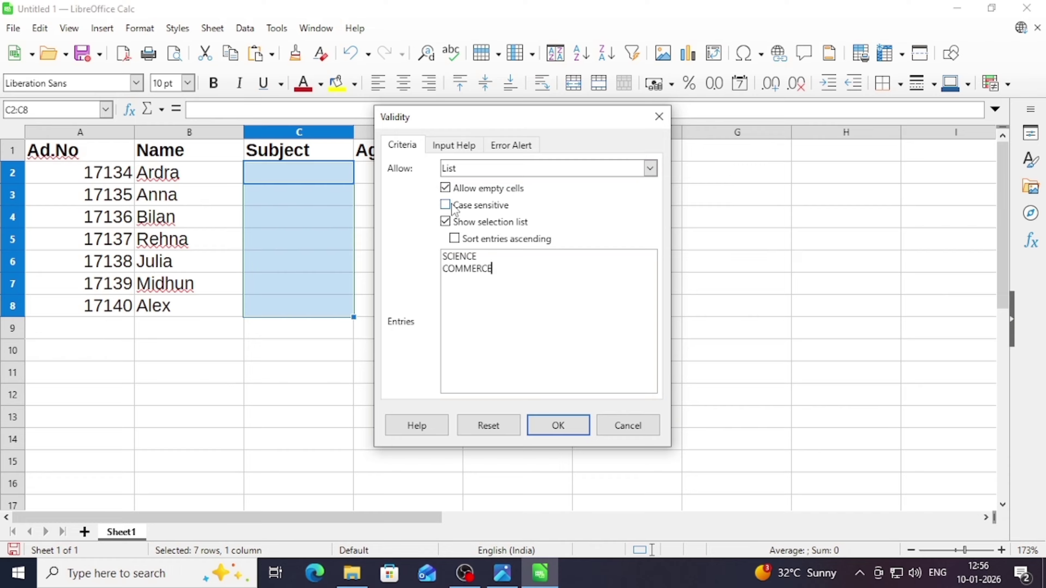
left_click(446, 191)
left_click(559, 431)
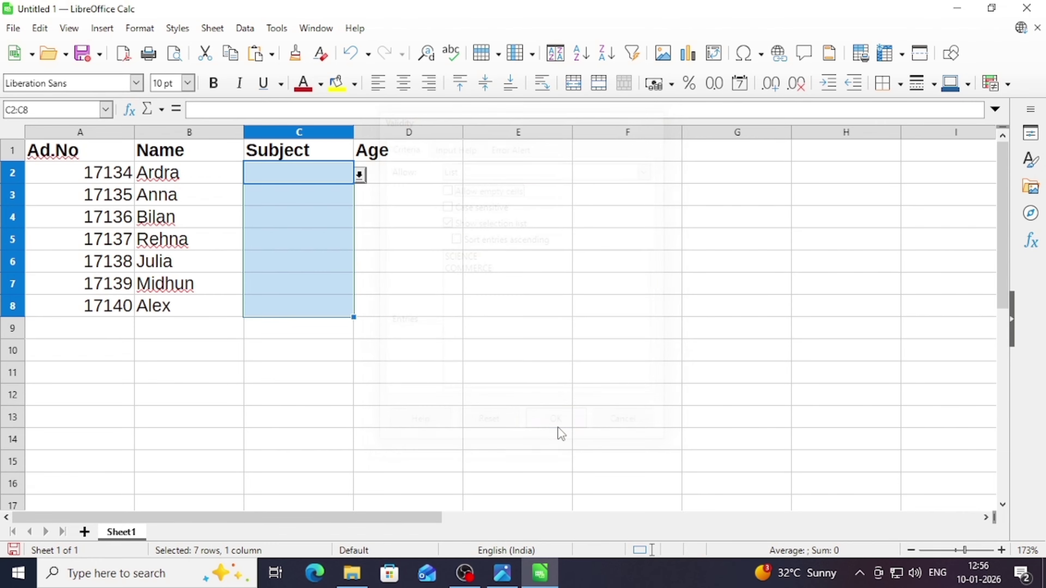
- Choose SCIENCE from the validation list for Subject cells C2 and C3, following the scanned student table
left_click(362, 180)
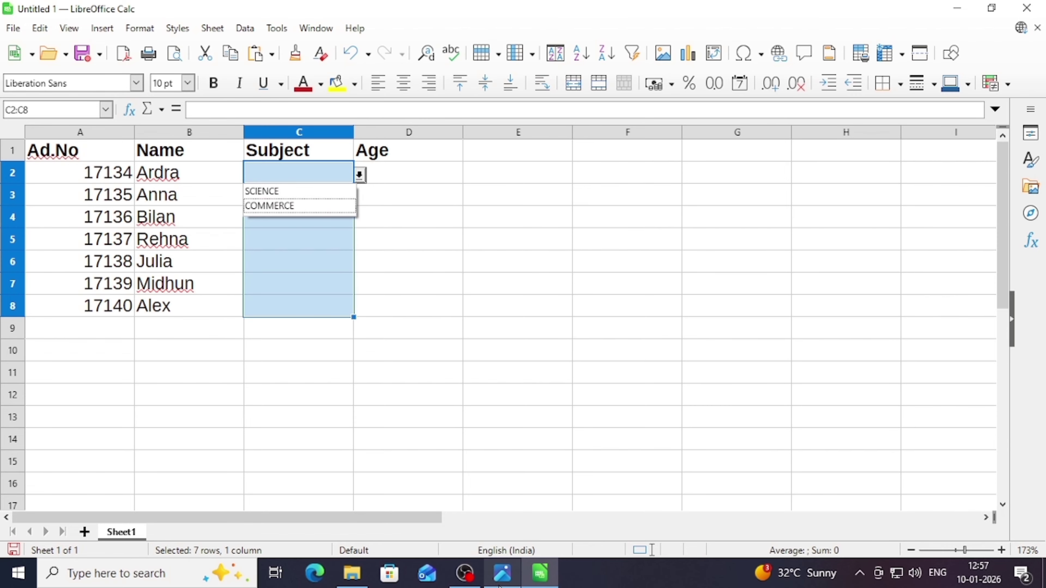
left_click(502, 573)
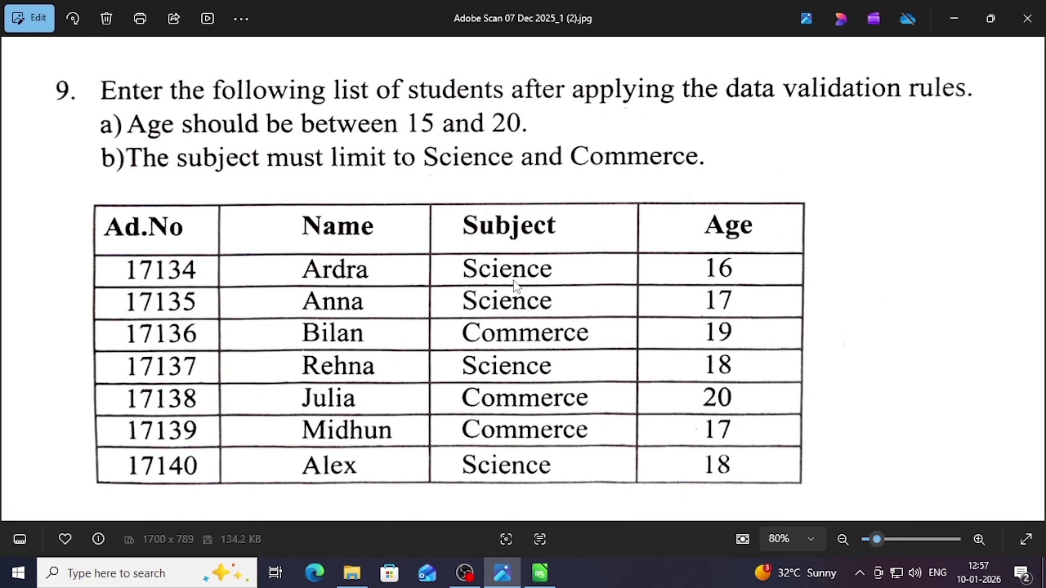
left_click(503, 573)
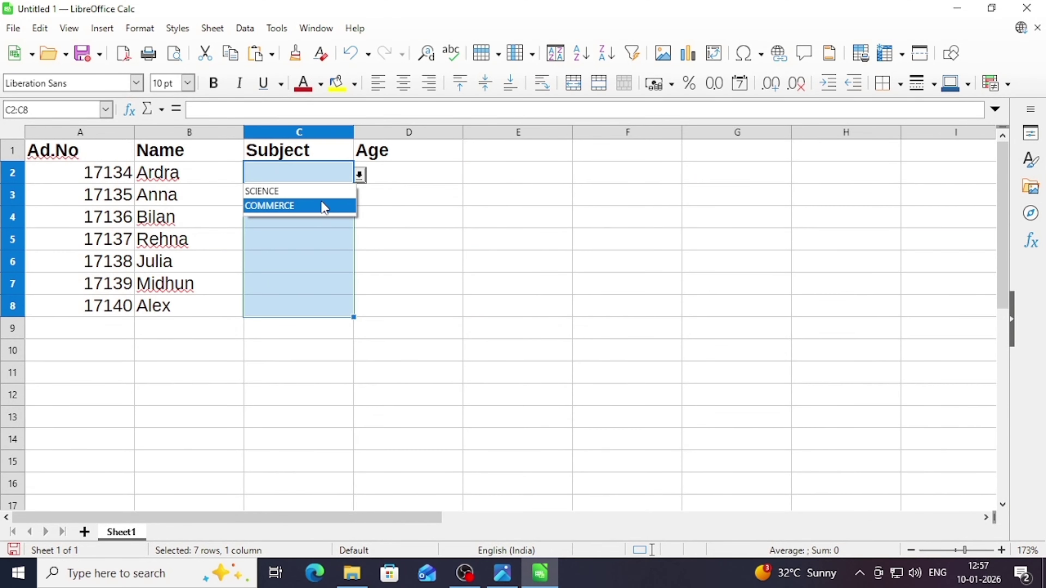
left_click(320, 195)
left_click(501, 571)
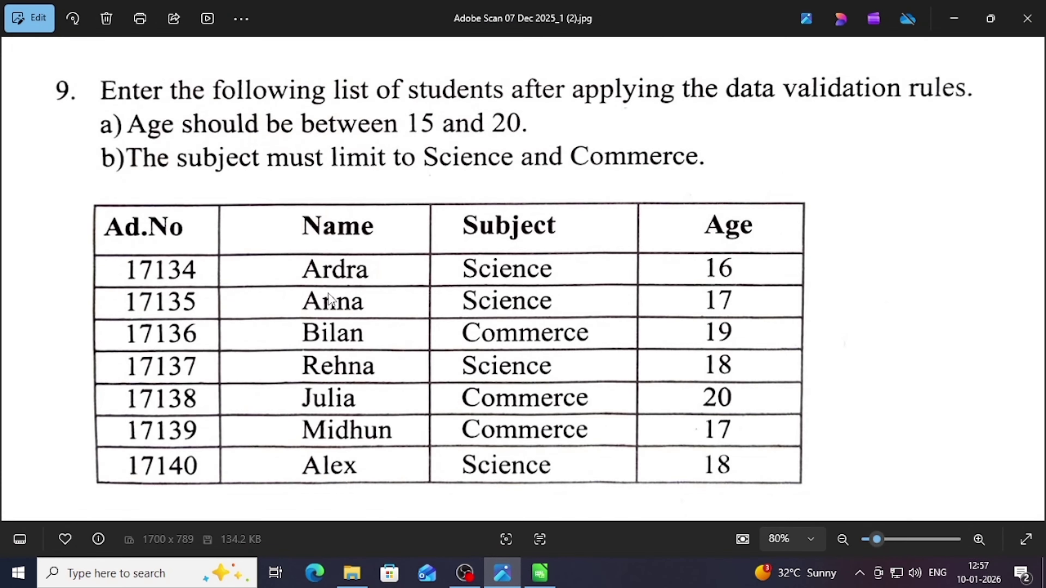
left_click(540, 573)
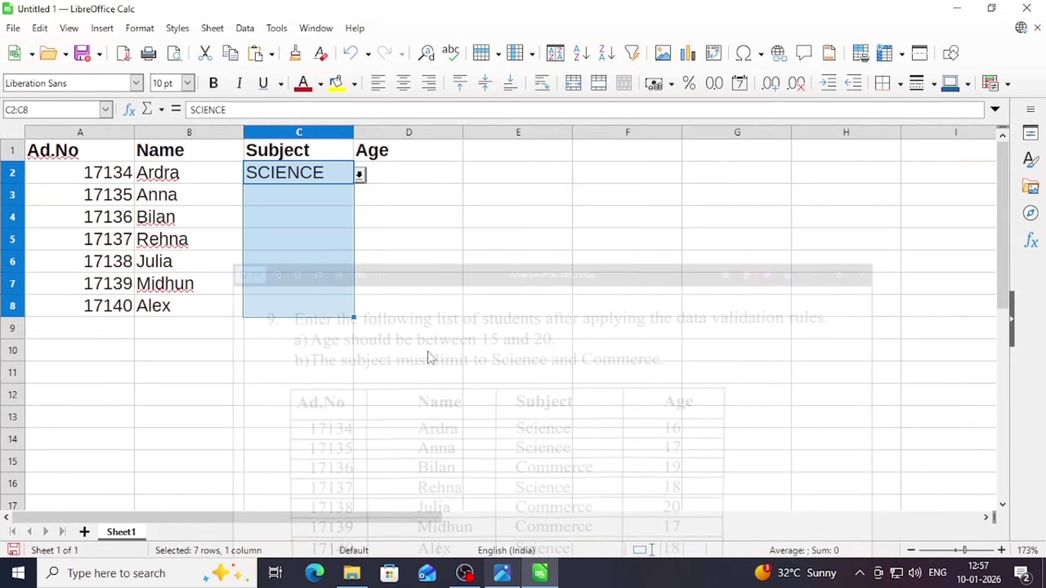
left_click(318, 198)
left_click(360, 197)
left_click(332, 216)
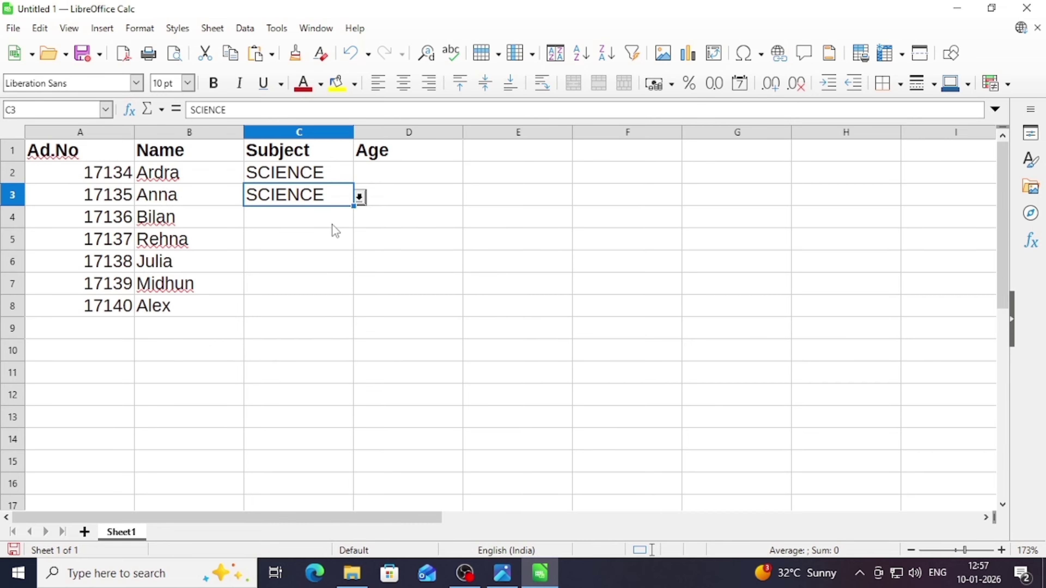
- Following the scanned table, choose COMMERCE for Subject cell C4 and SCIENCE for C5 from the validation list
left_click(512, 579)
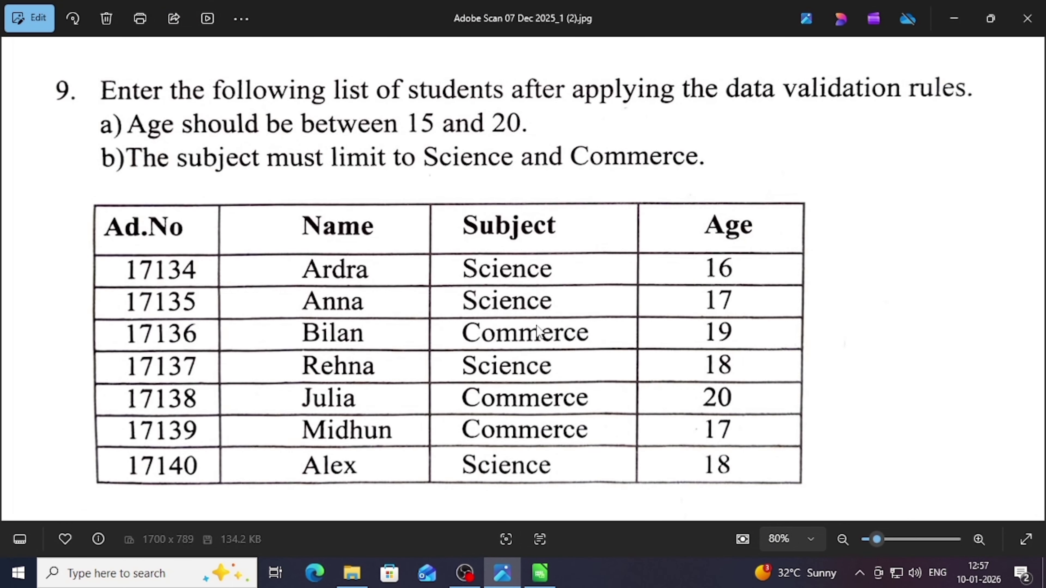
left_click(512, 580)
left_click(327, 225)
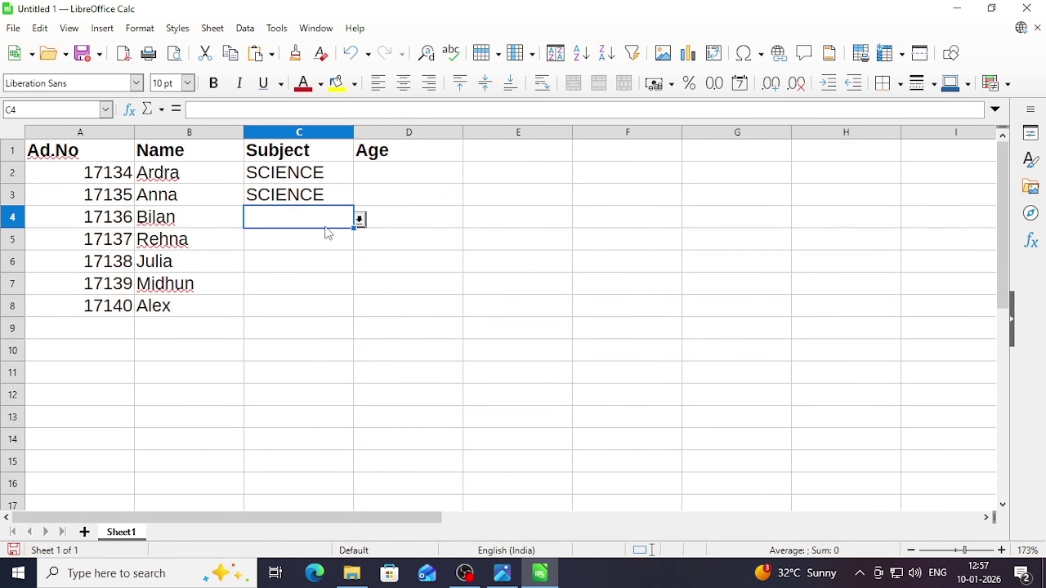
left_click(360, 219)
left_click(344, 248)
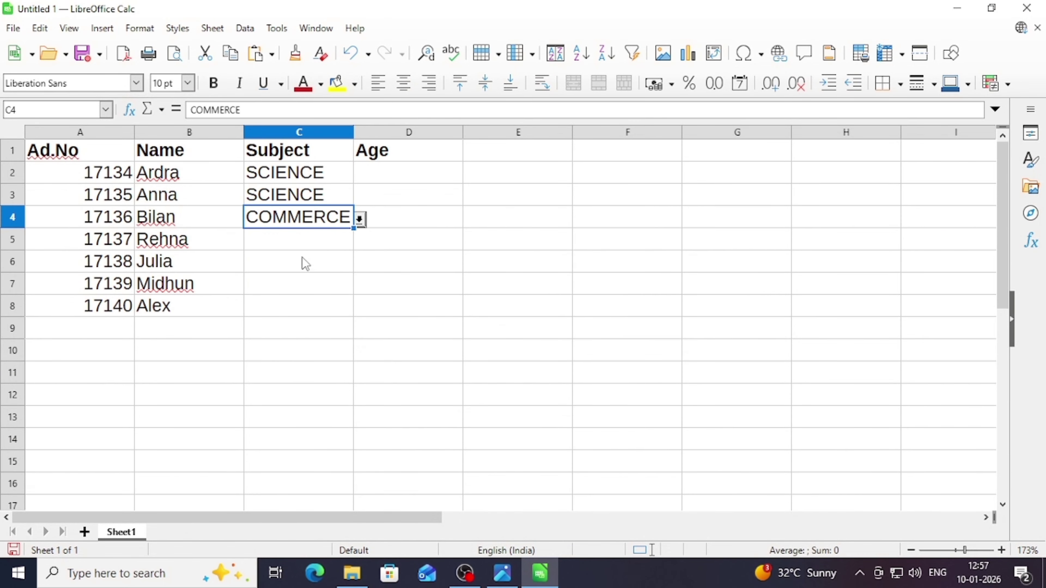
key("Down")
left_click(503, 574)
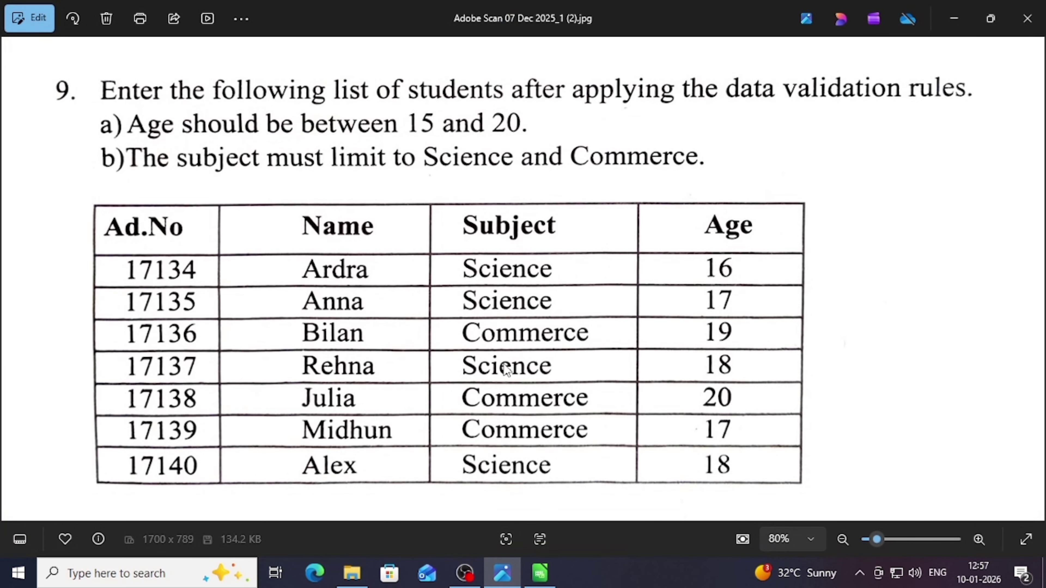
left_click(540, 573)
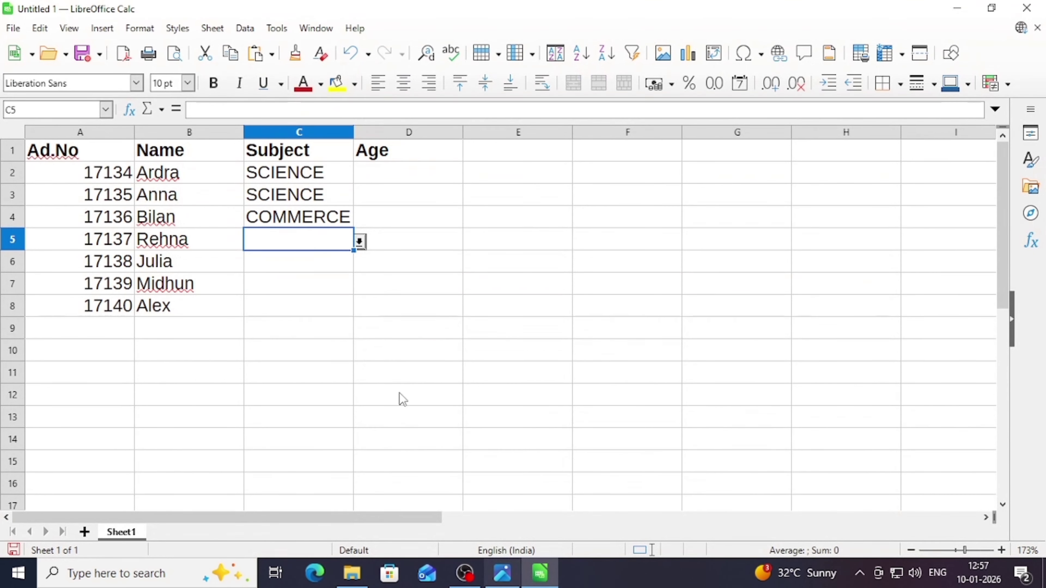
left_click(359, 242)
left_click(317, 257)
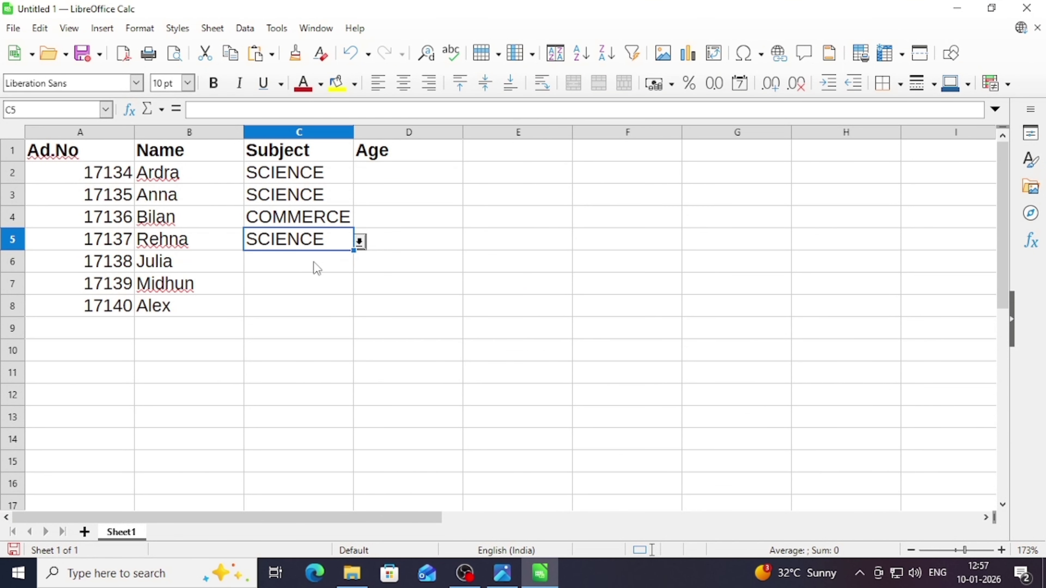
- Check the scanned table and choose COMMERCE from the validation list for Subject cells C6 and C7
left_click(299, 270)
left_click(502, 574)
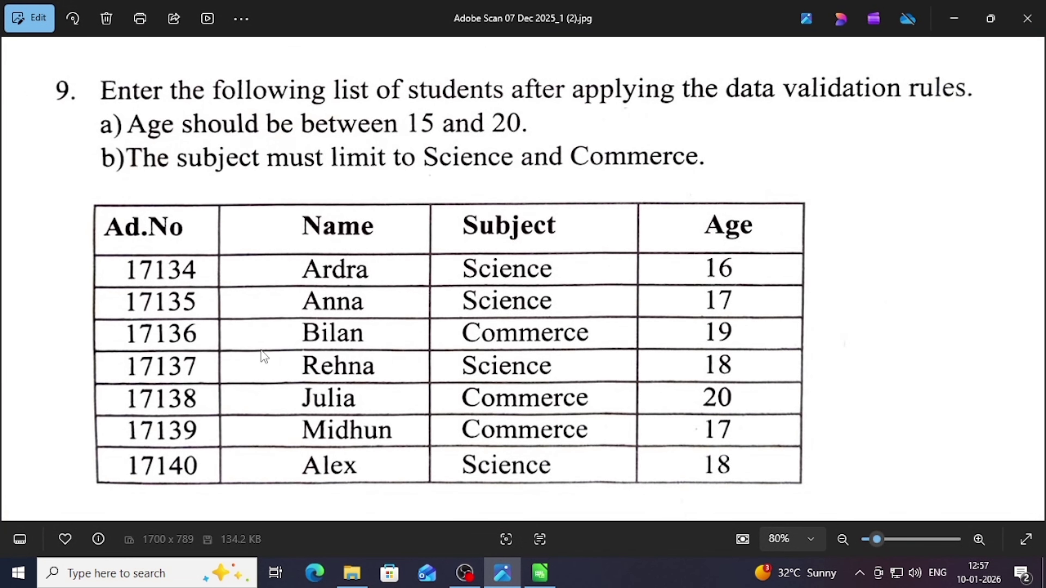
left_click(502, 574)
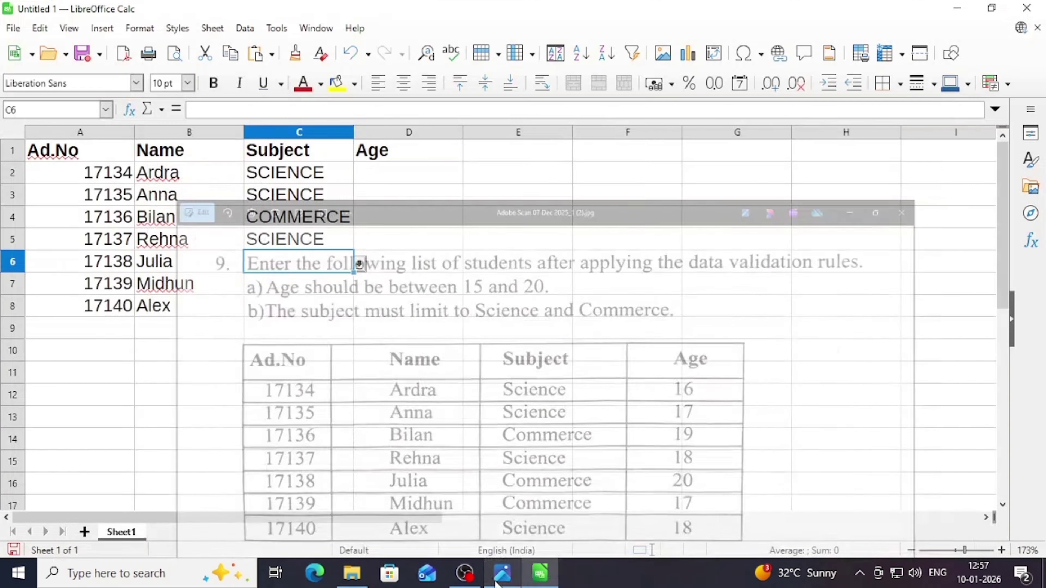
left_click(360, 264)
left_click(331, 294)
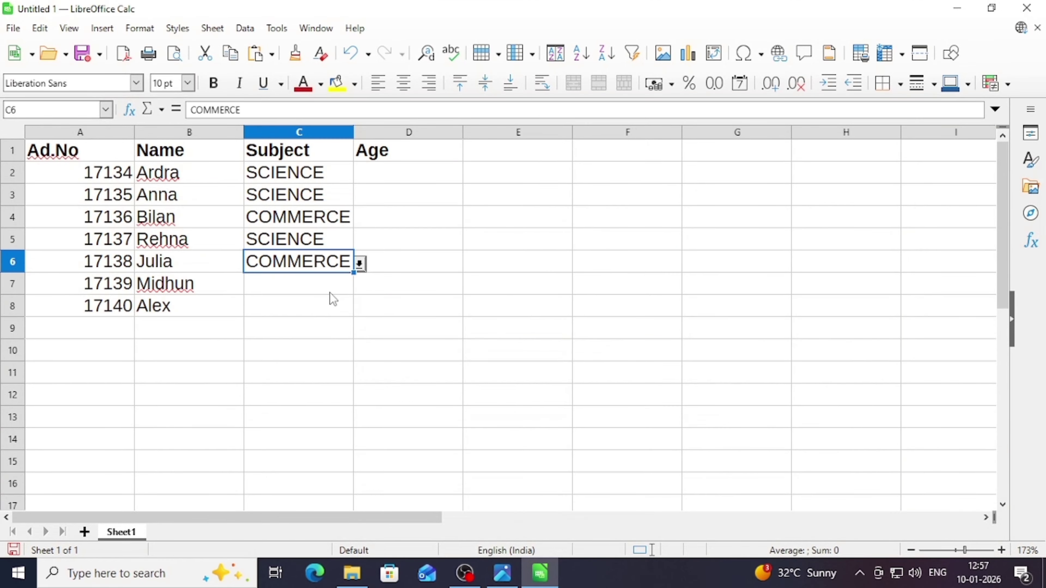
left_click(329, 285)
left_click(360, 286)
left_click(326, 317)
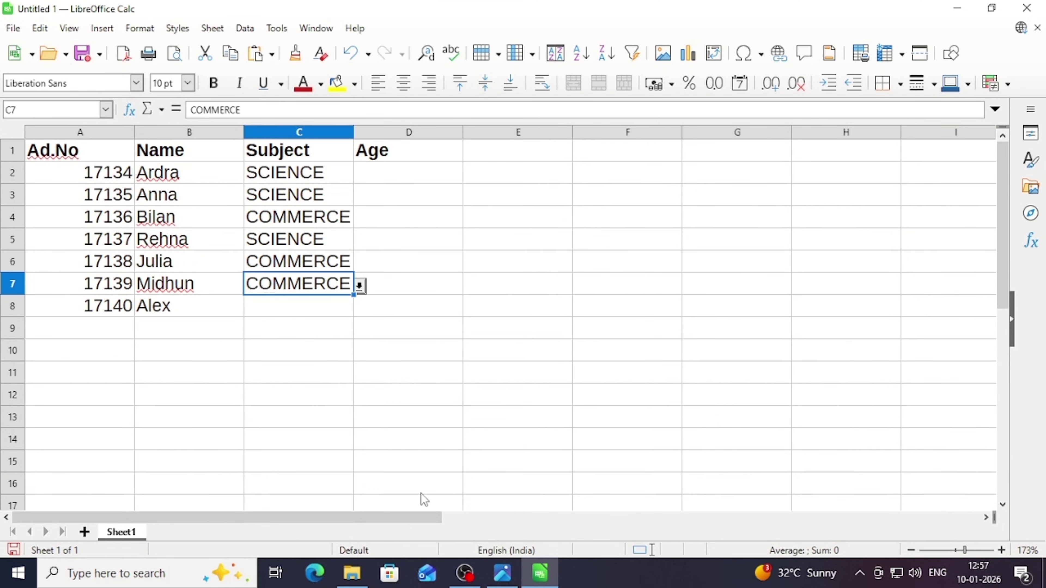
- Check the last student's row in the scanned table and choose SCIENCE for Subject cell C8
left_click(502, 574)
left_click(502, 573)
left_click(285, 309)
left_click(360, 307)
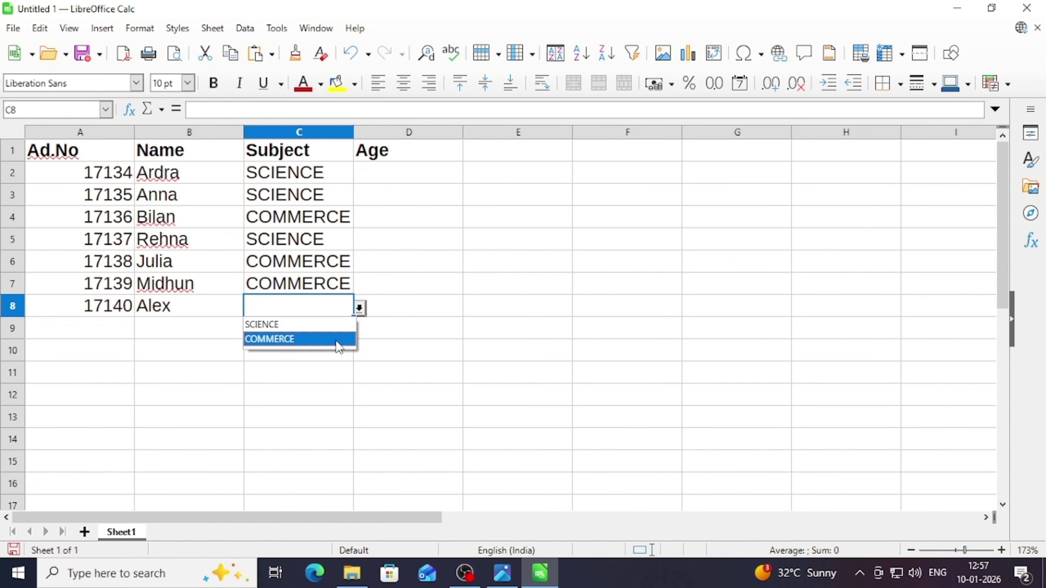
left_click(328, 324)
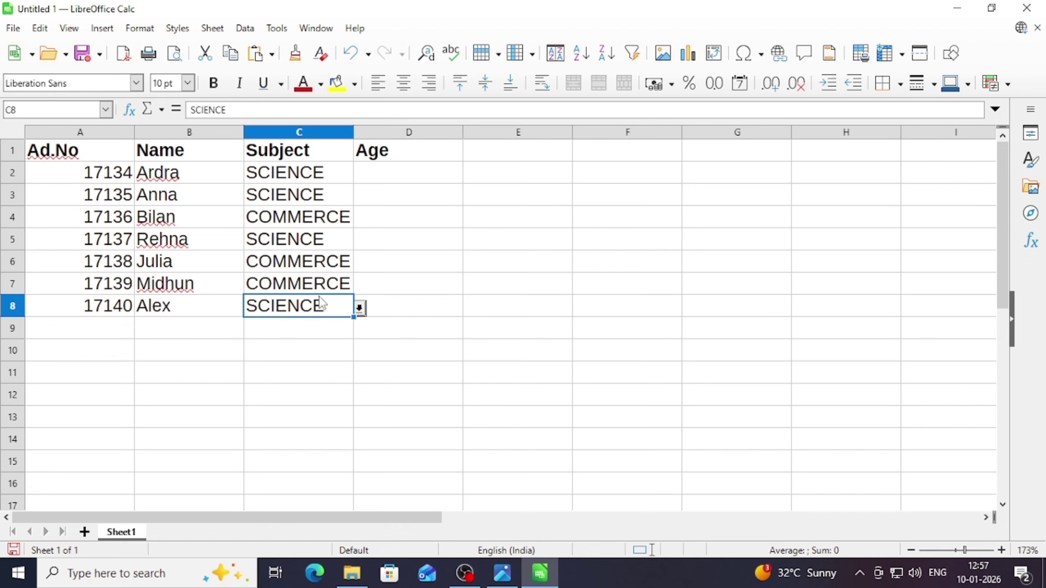
- Start a validity rule for Age cells D2:D8 that allows only Integer values
left_click(385, 173)
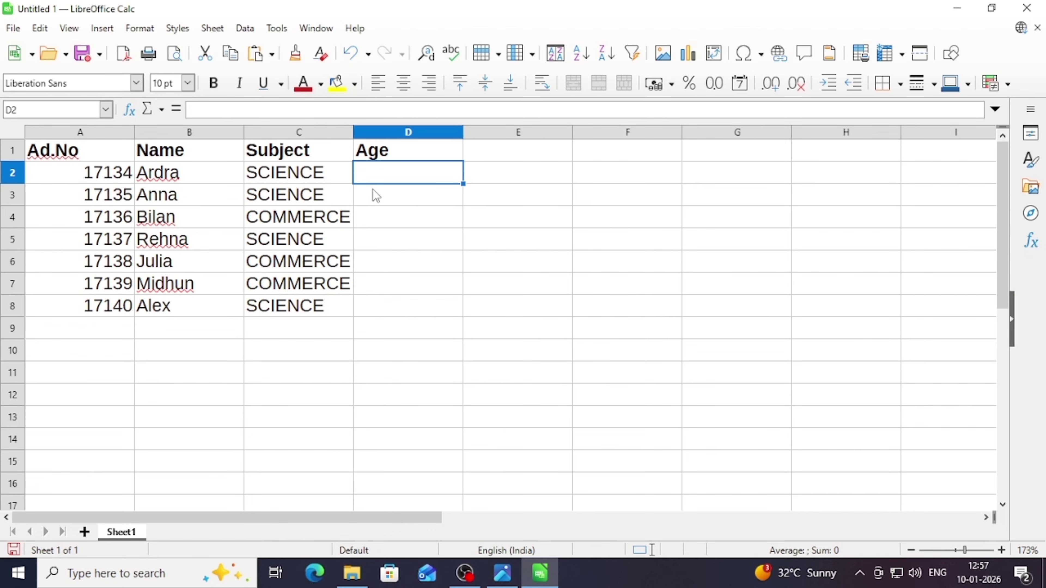
left_click_drag(379, 178, 378, 316)
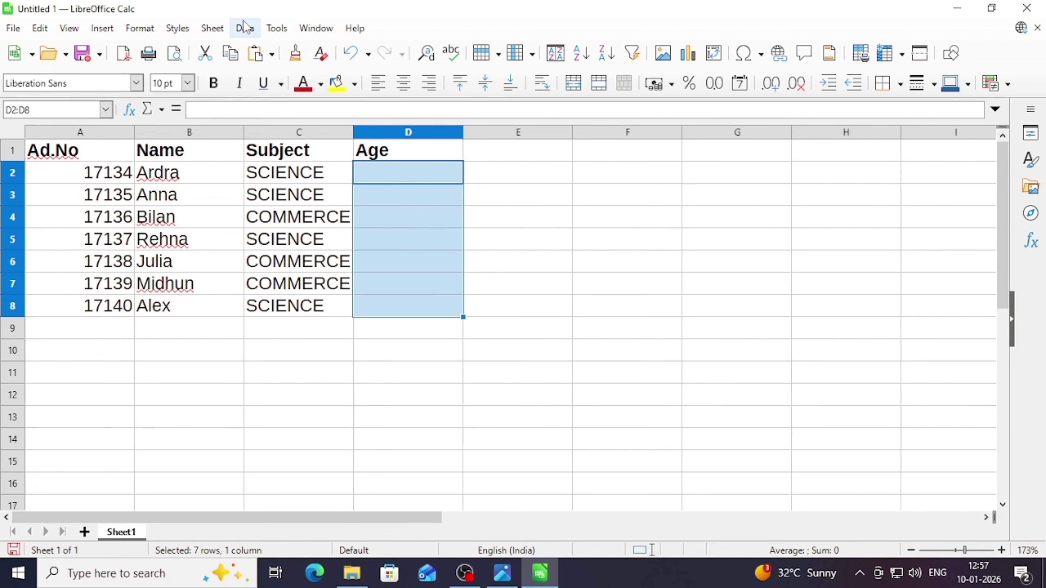
left_click(241, 32)
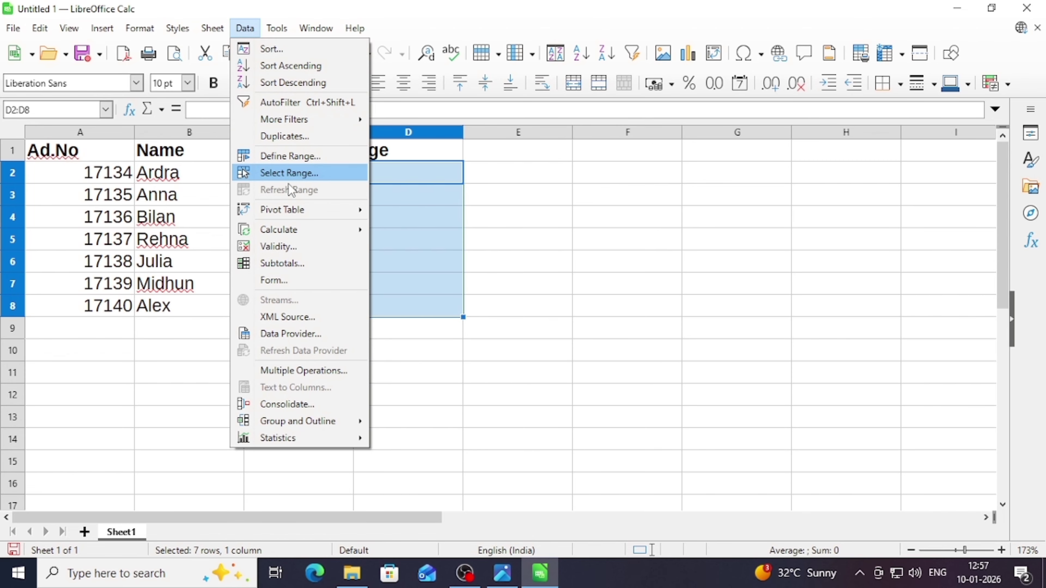
left_click(300, 247)
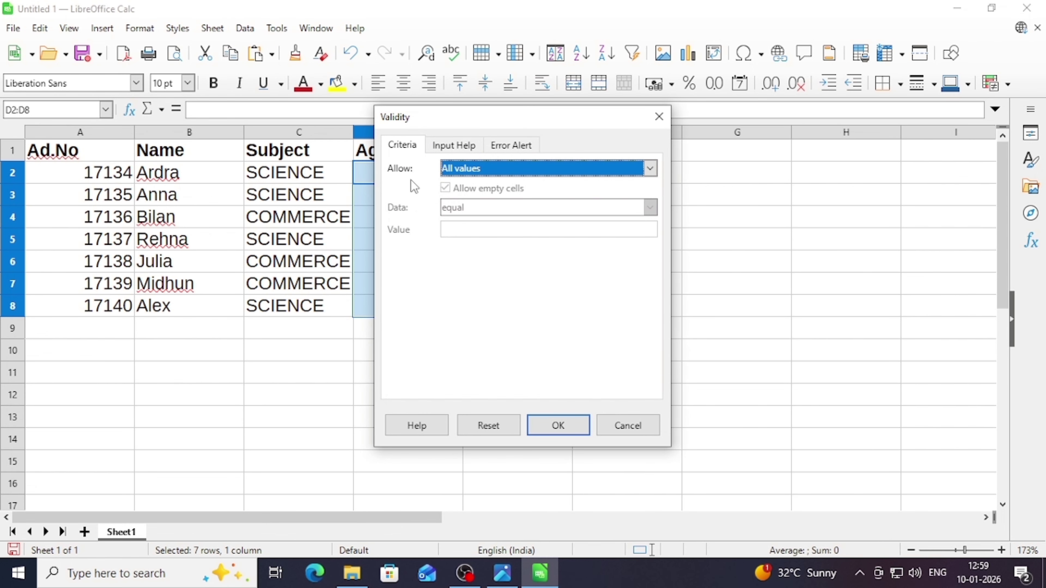
left_click(464, 169)
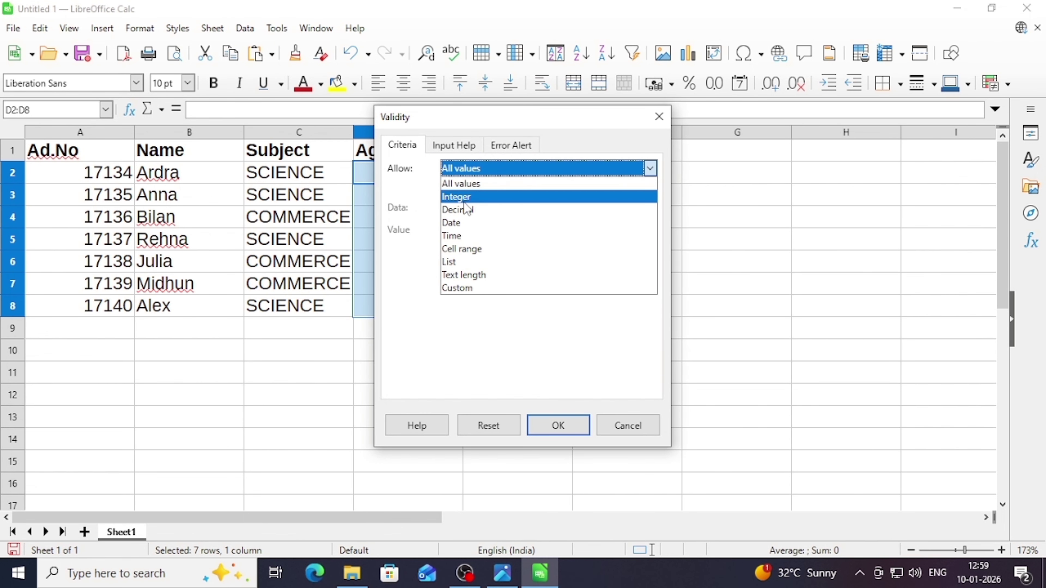
left_click(464, 202)
left_click(459, 168)
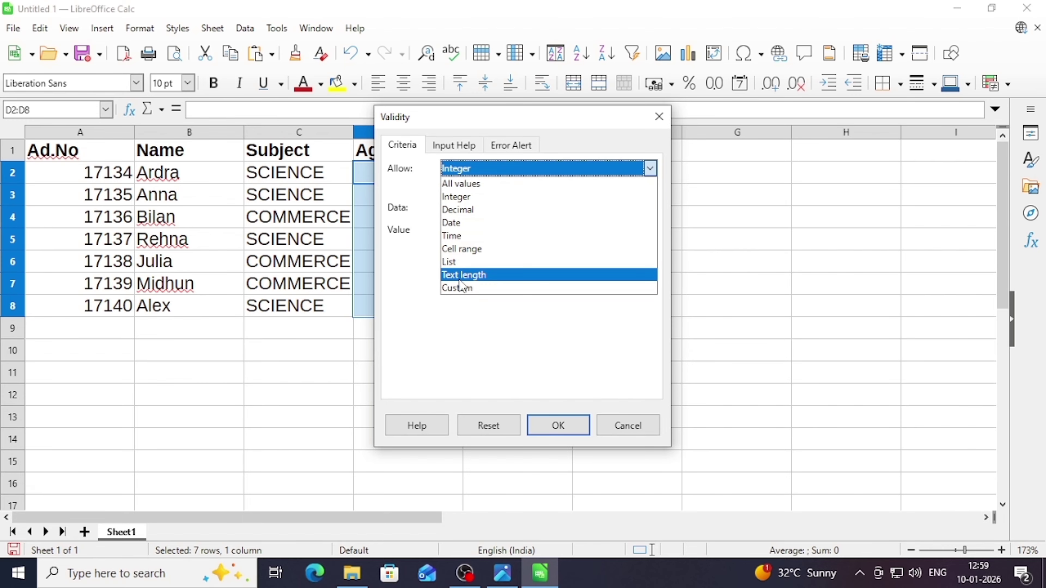
left_click(460, 262)
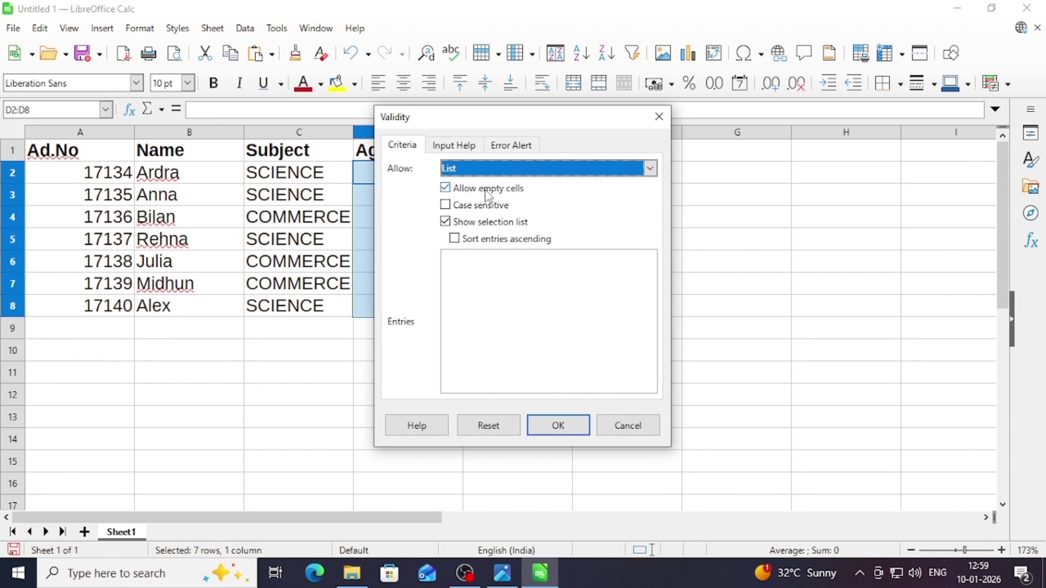
left_click(468, 169)
left_click(469, 202)
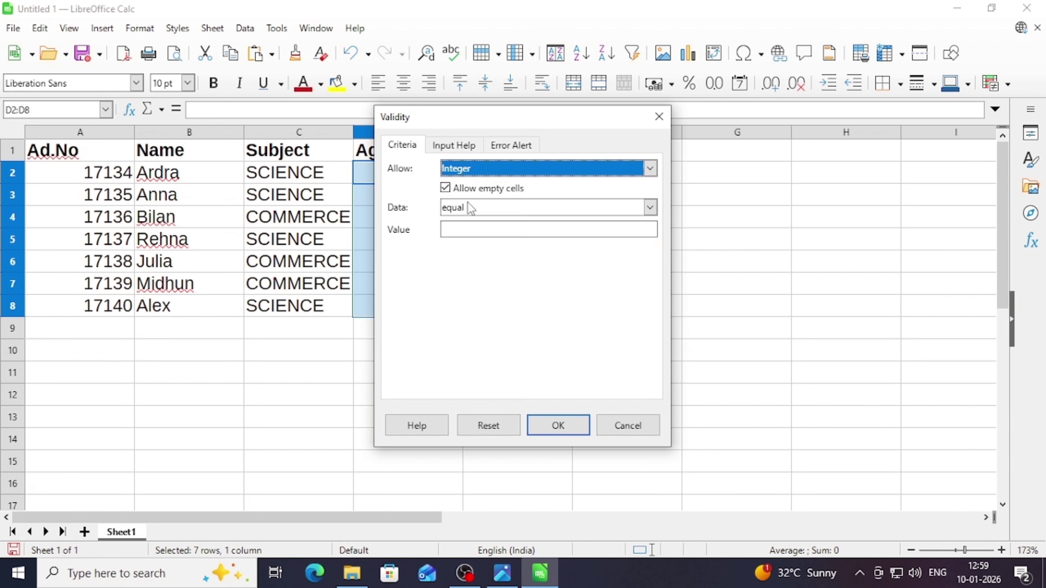
- Disallow empty cells and apply a valid range with minimum 15 and maximum 20, checking the limits in the scanned question
left_click(445, 188)
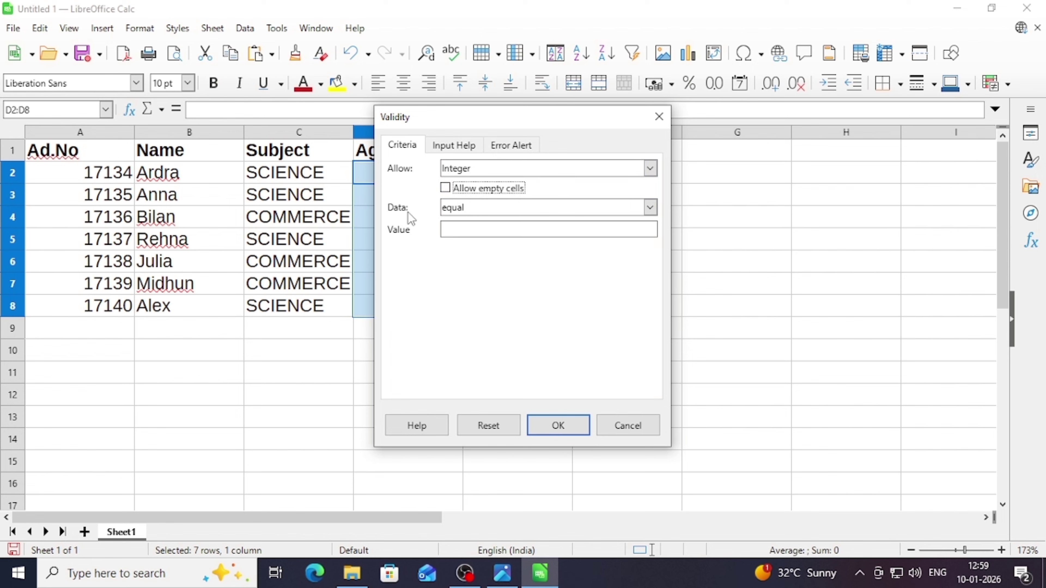
left_click(469, 209)
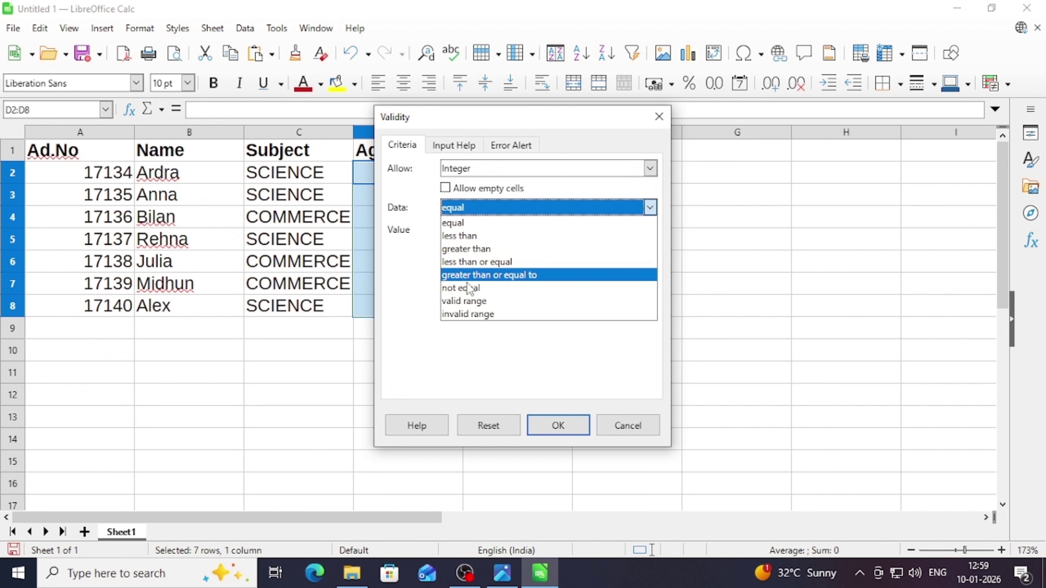
left_click(484, 305)
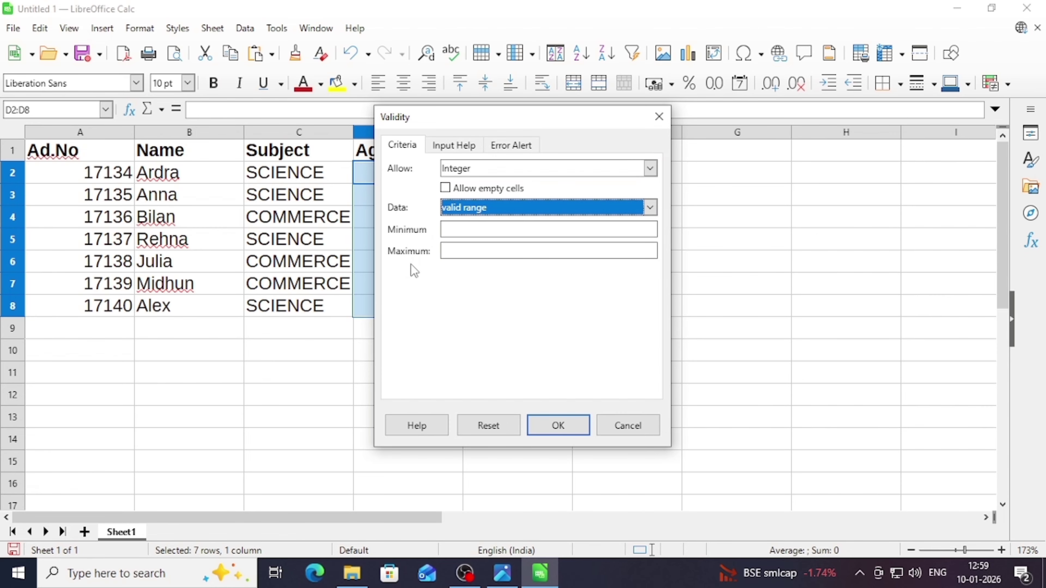
left_click(466, 229)
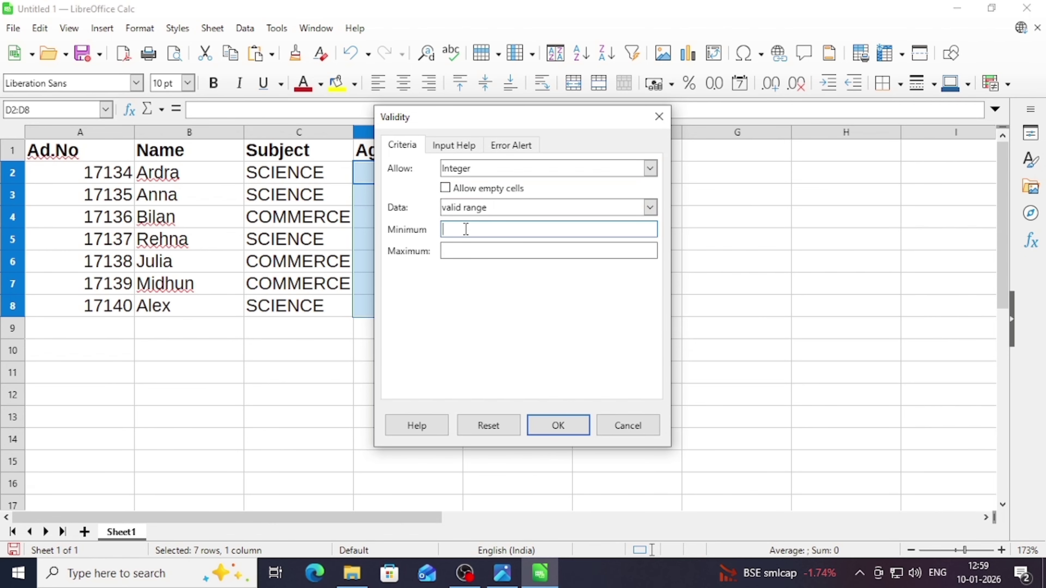
left_click(502, 573)
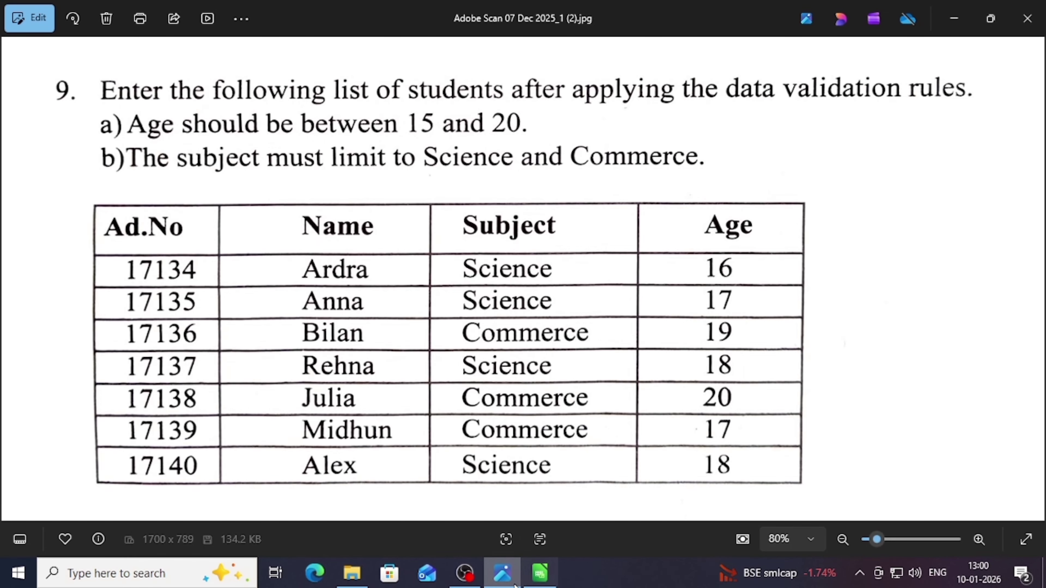
left_click(540, 573)
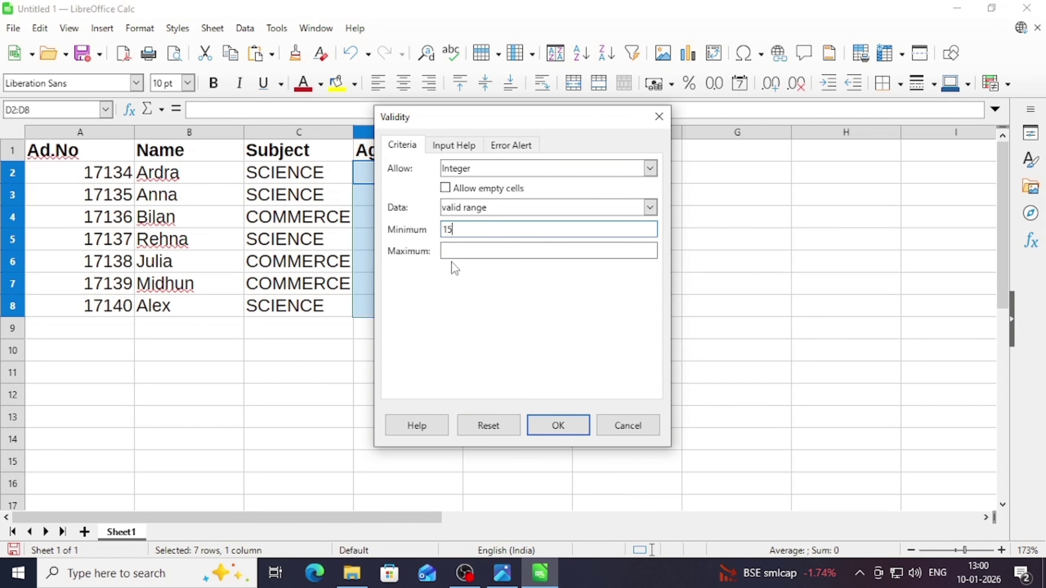
left_click(457, 252)
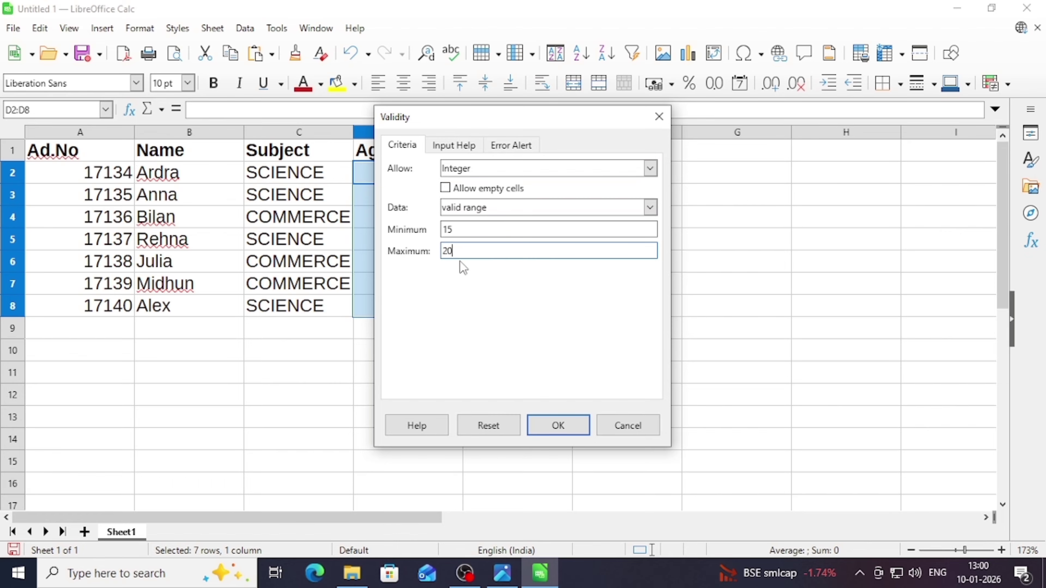
left_click(555, 427)
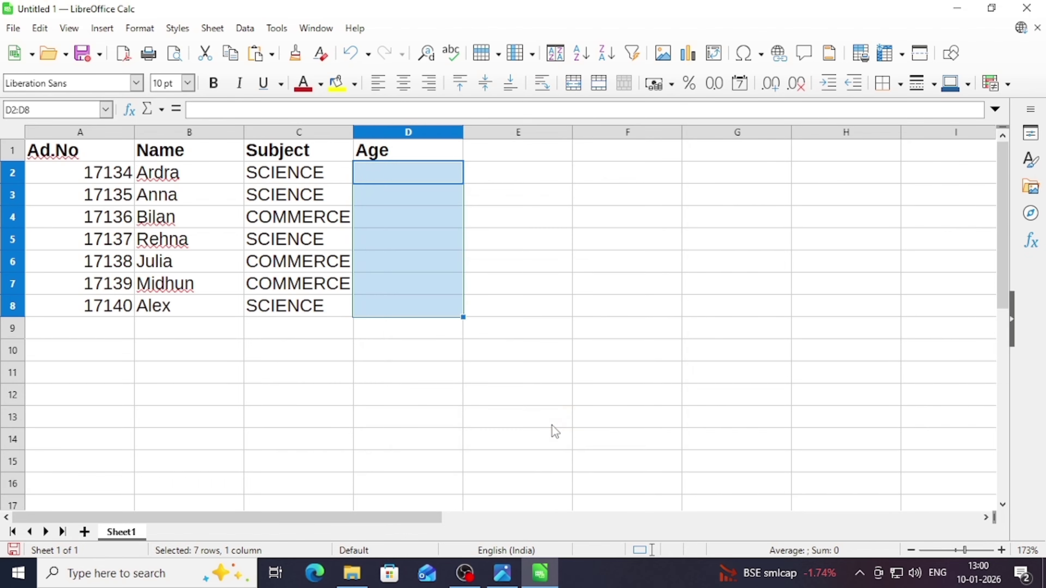
- Following the scanned student table, enter Age 16 in cell D2 and 17 in D3
left_click(395, 172)
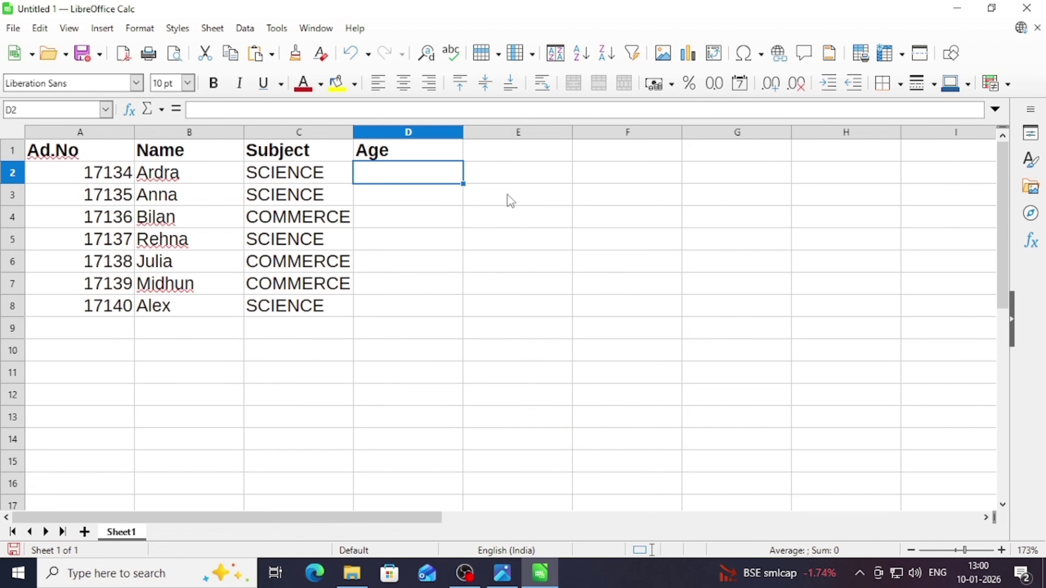
left_click(502, 574)
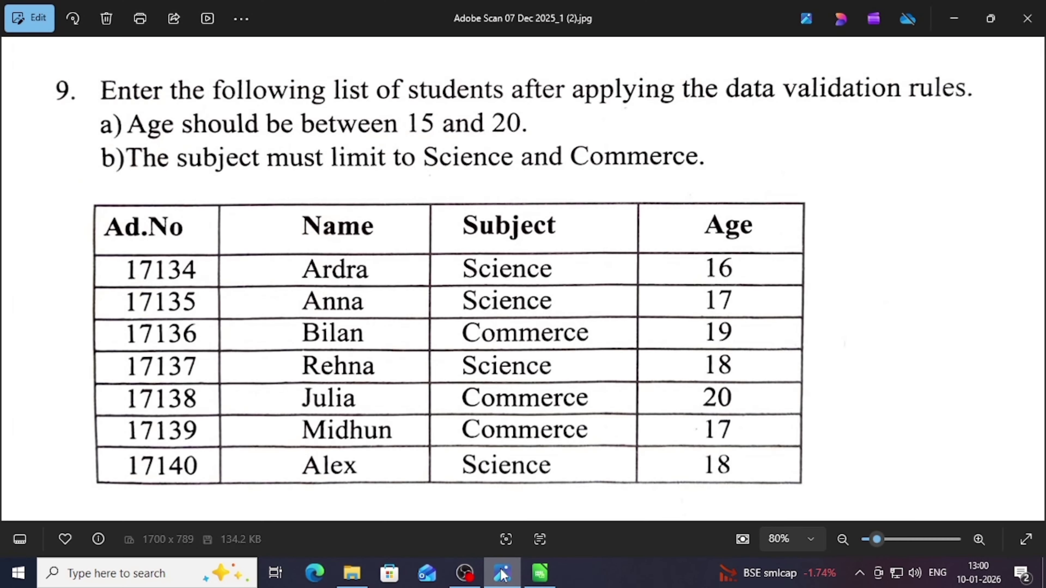
left_click(504, 576)
type("16")
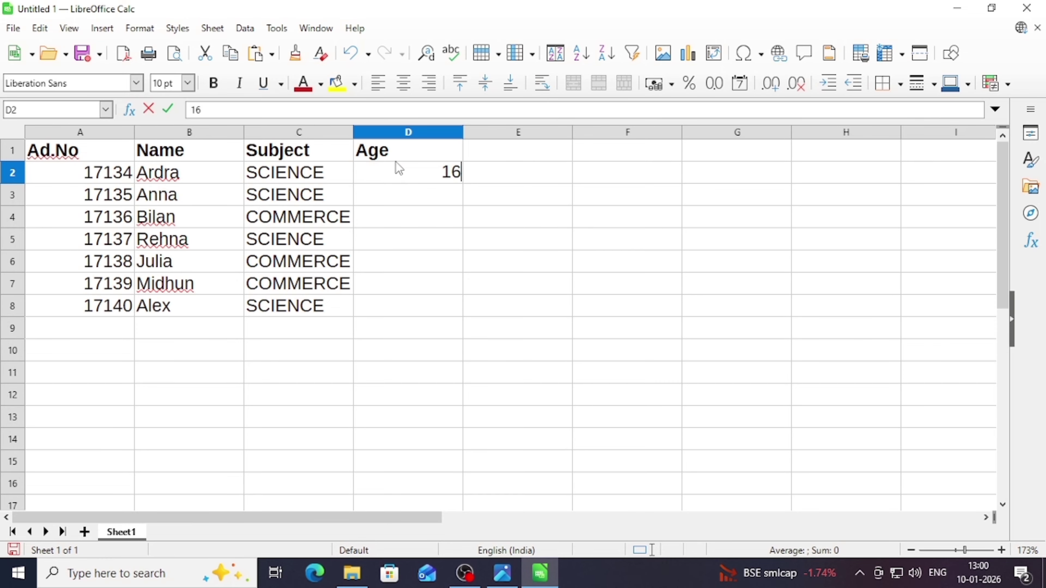
key("Return")
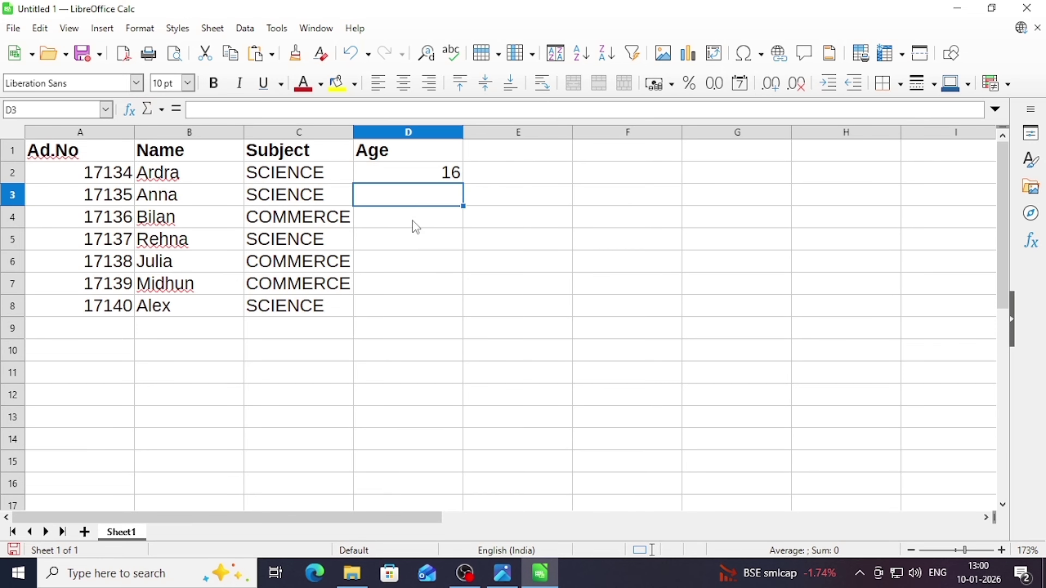
left_click(502, 574)
left_click(500, 573)
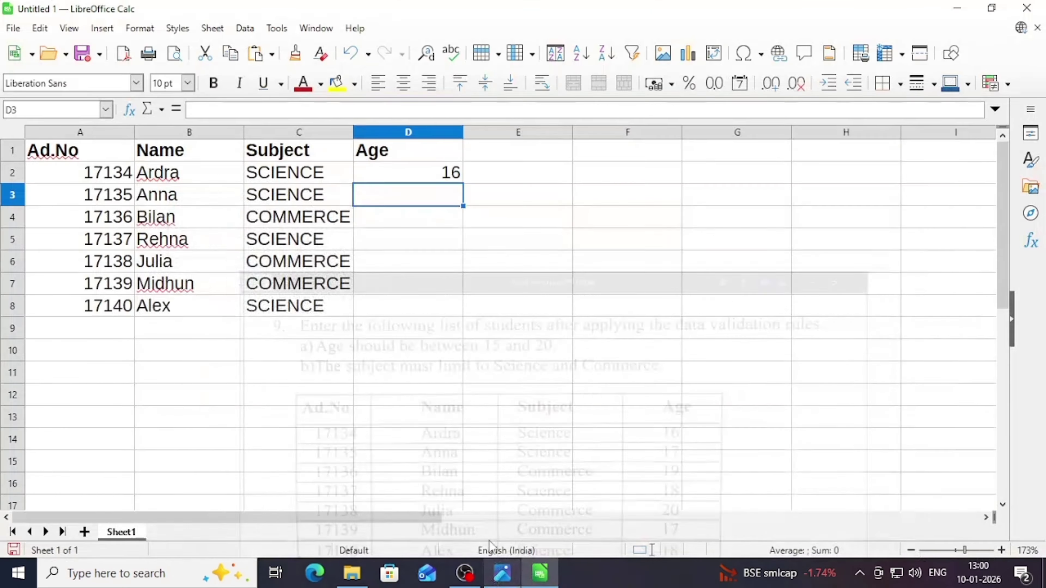
type("17")
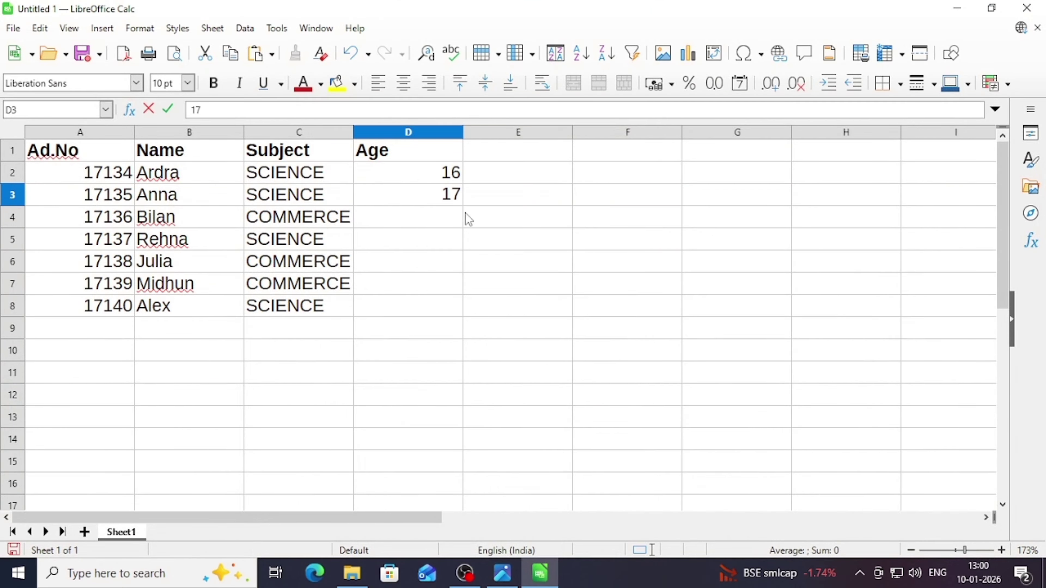
left_click(437, 171)
- Test the age validation by trying to enter 21 in cell D3, and dismiss the alert
left_click(440, 197)
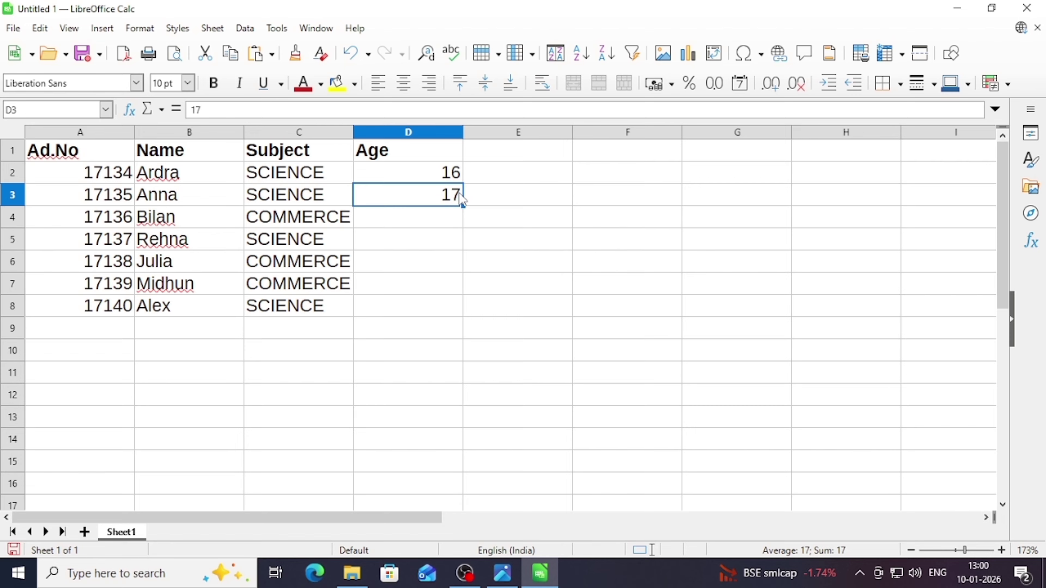
type("21")
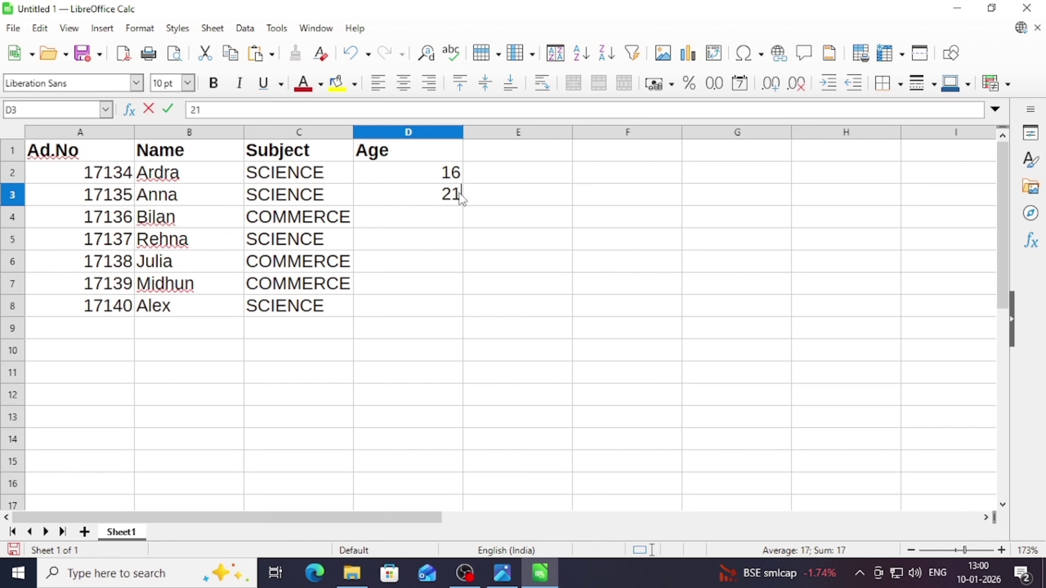
key("Return")
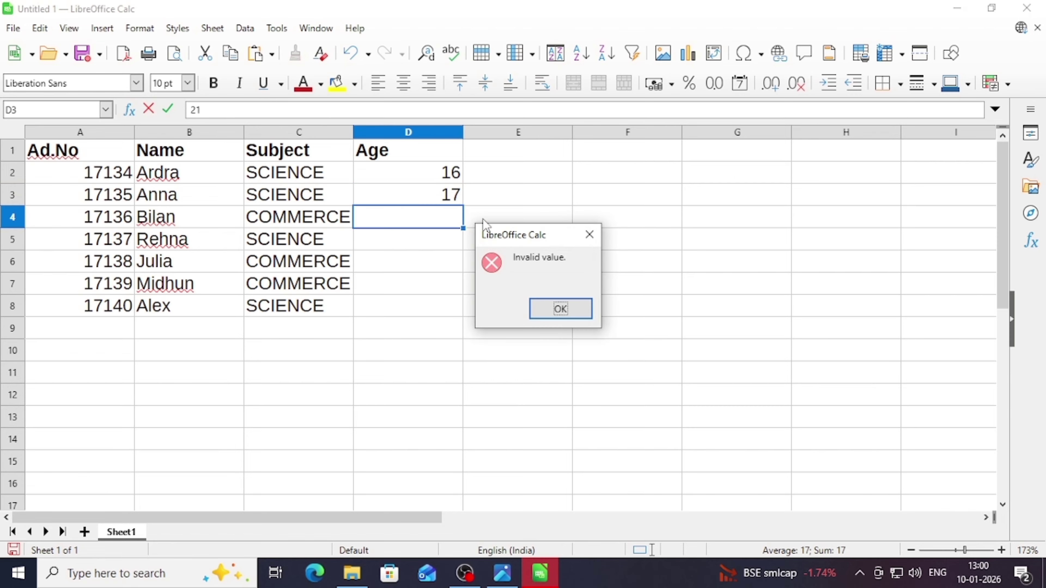
left_click(576, 316)
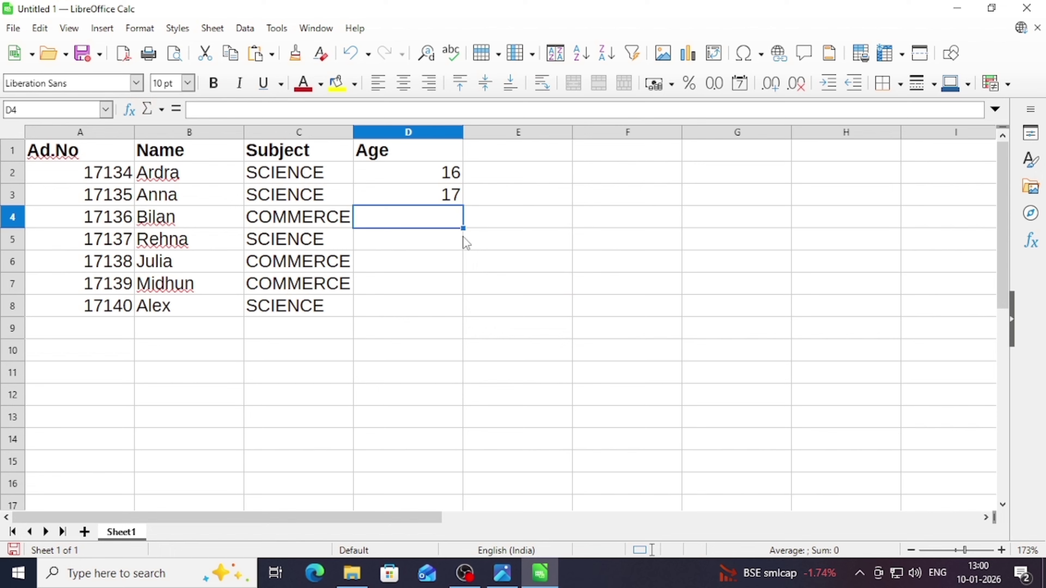
- Test the age validation in cell D4 by trying the out-of-range values 55 and 5151, dismissing each alert
type("55")
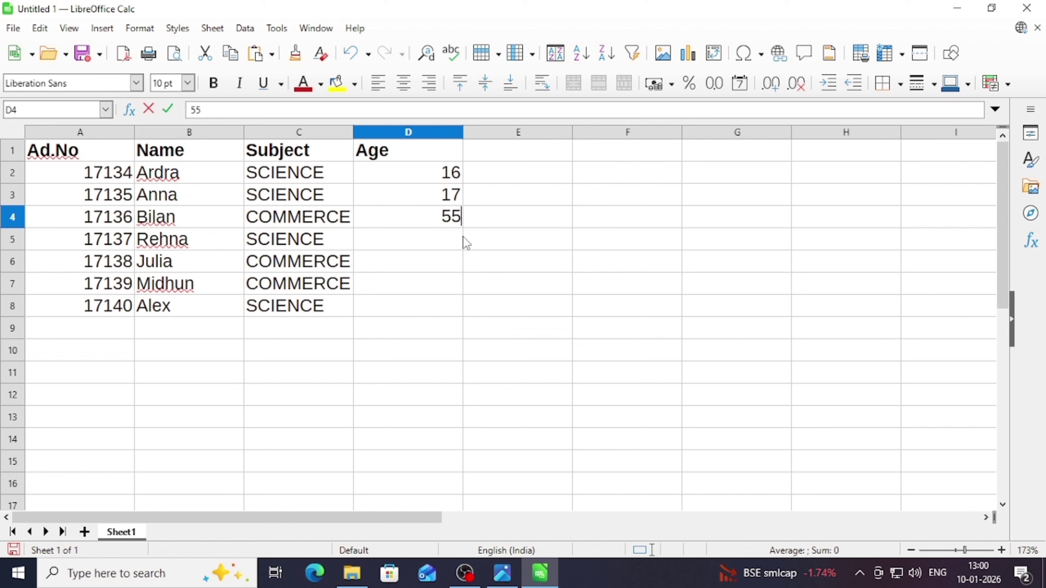
key("Return")
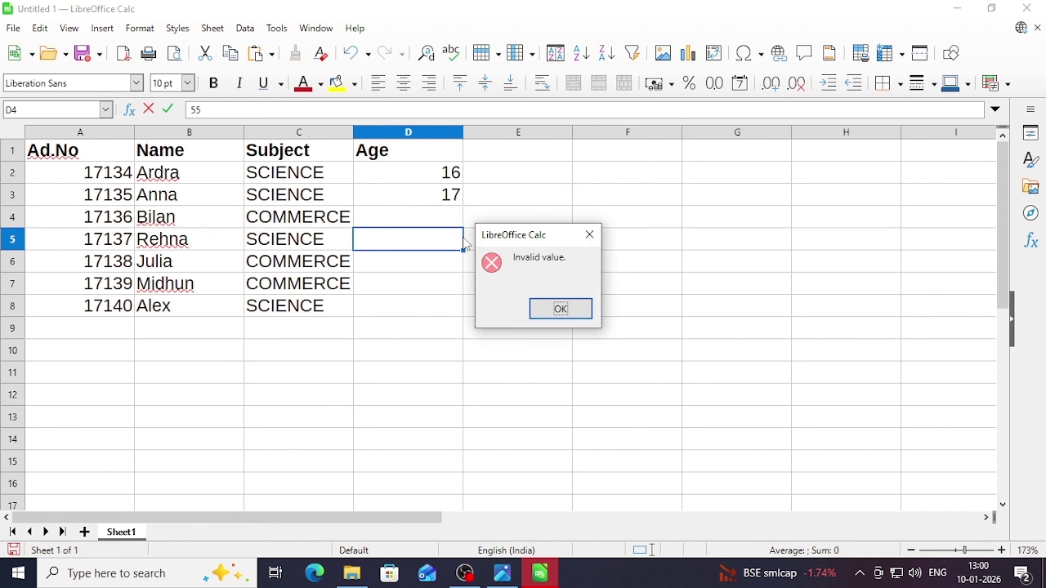
left_click(560, 310)
left_click(439, 216)
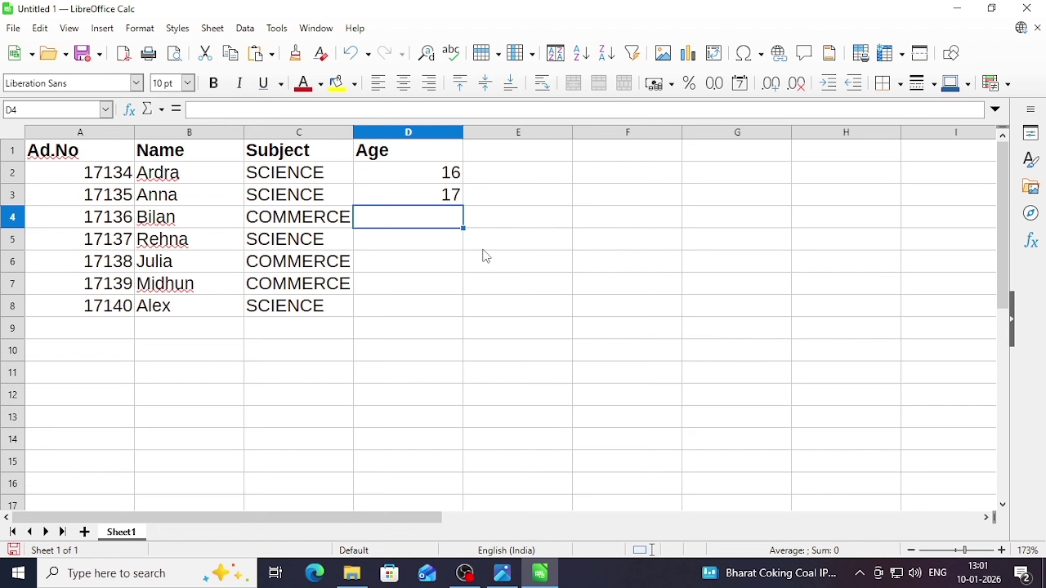
type("5151")
key("Return")
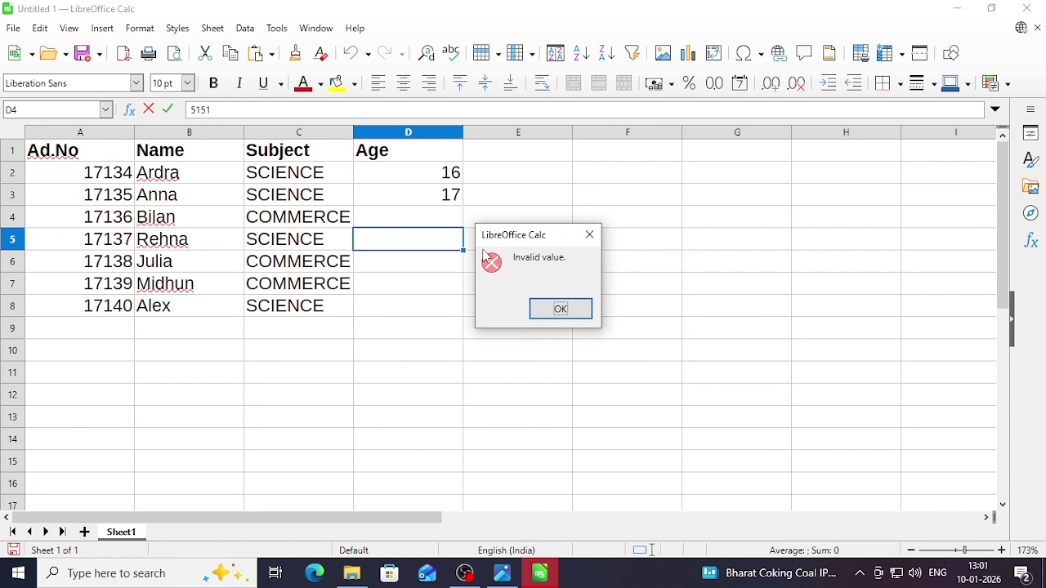
left_click(559, 308)
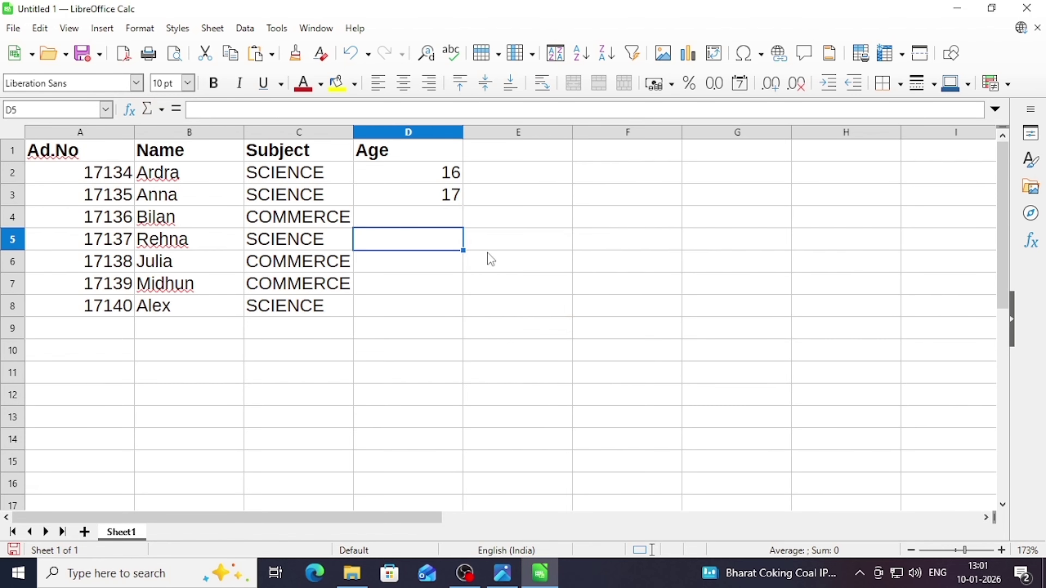
- Following the scanned student table, enter Age 19 in cell D4 and 18 in D5
left_click(502, 575)
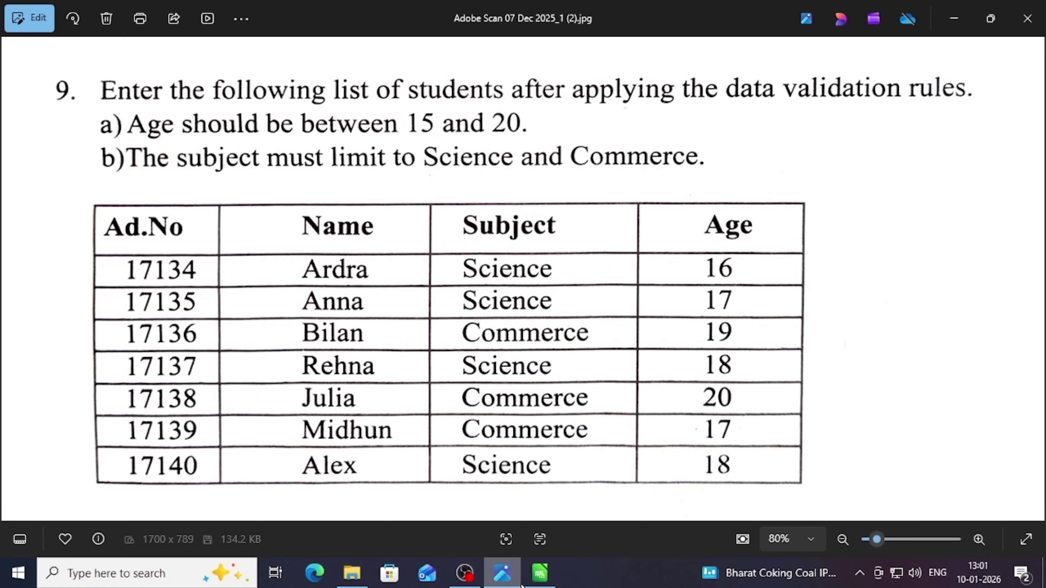
left_click(502, 575)
type("19")
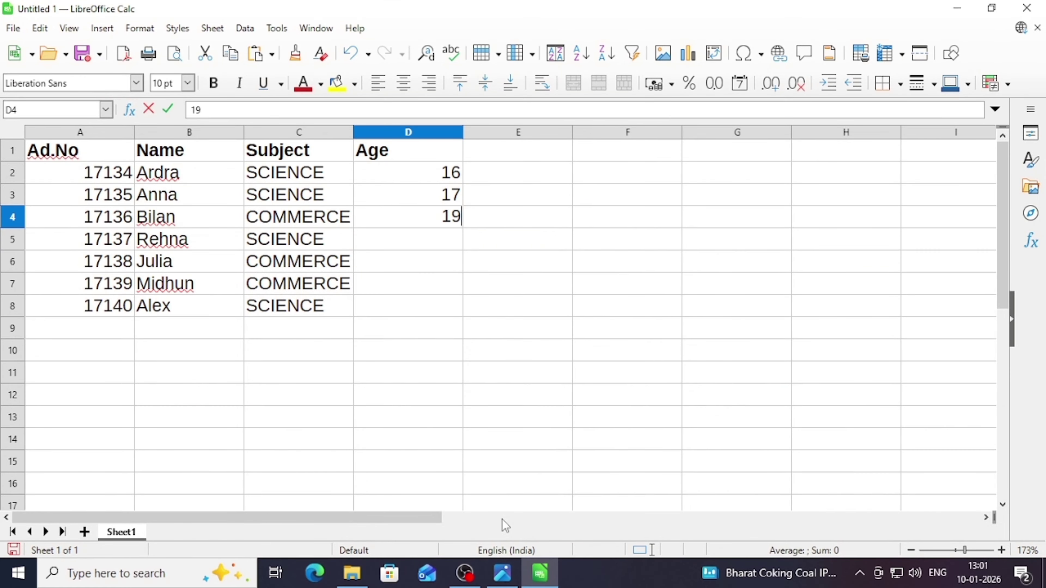
key("Return")
left_click(503, 575)
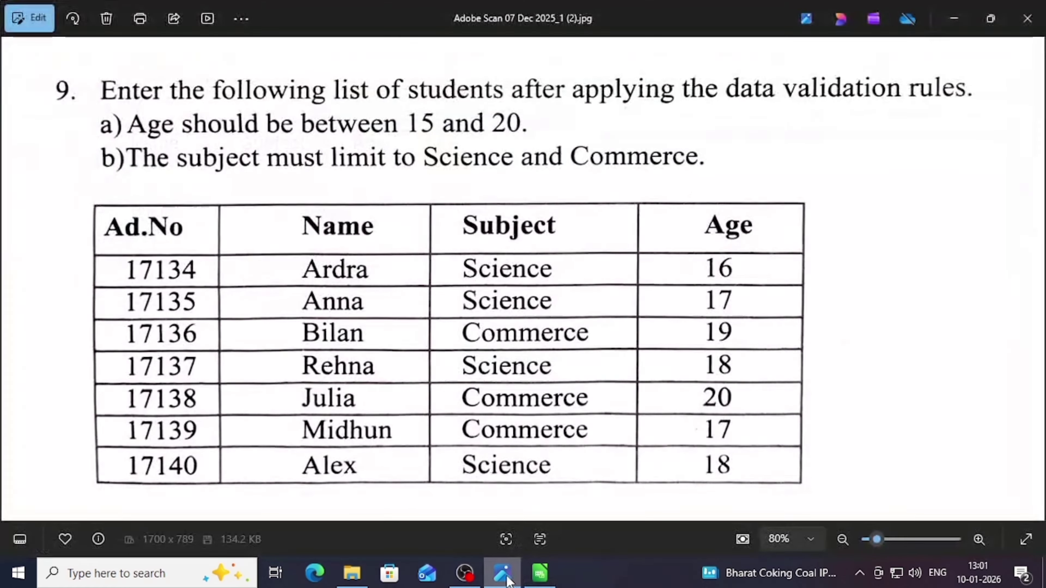
left_click(509, 581)
type("18")
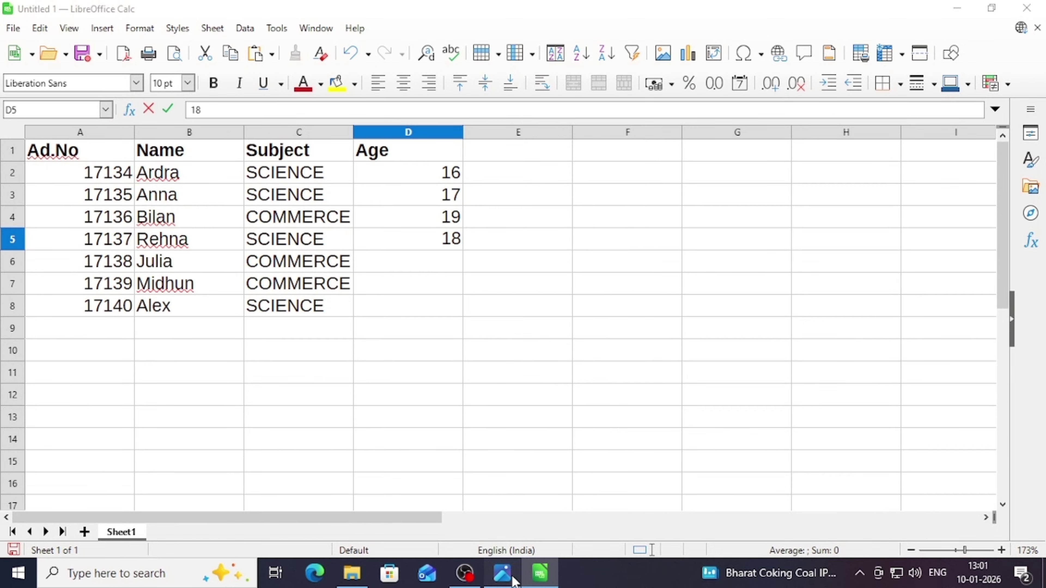
left_click(508, 580)
left_click(509, 580)
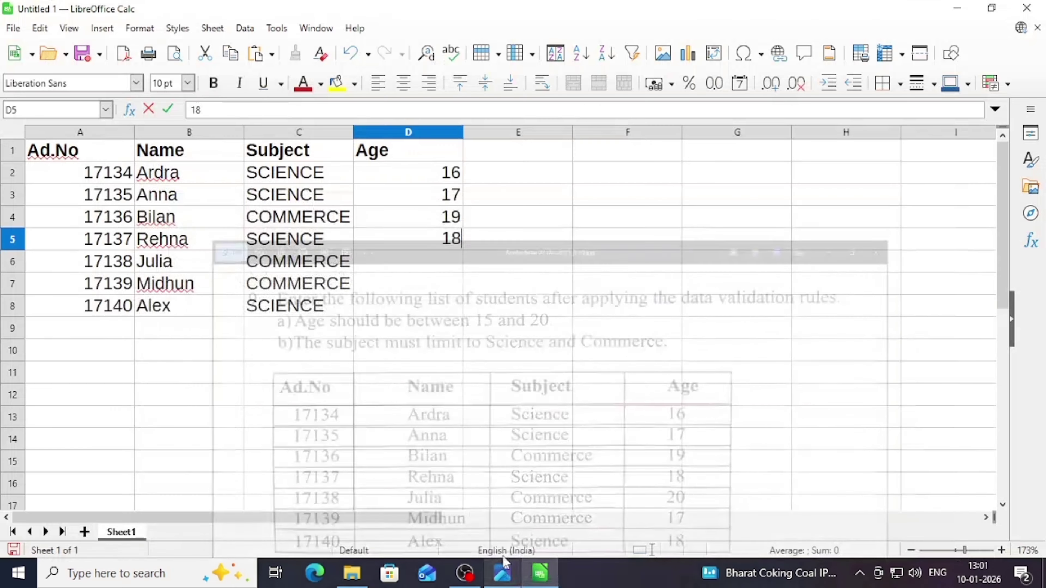
key("Return")
- Following the scanned student table, enter Age 20 in cell D6 and 17 in D7
type("20")
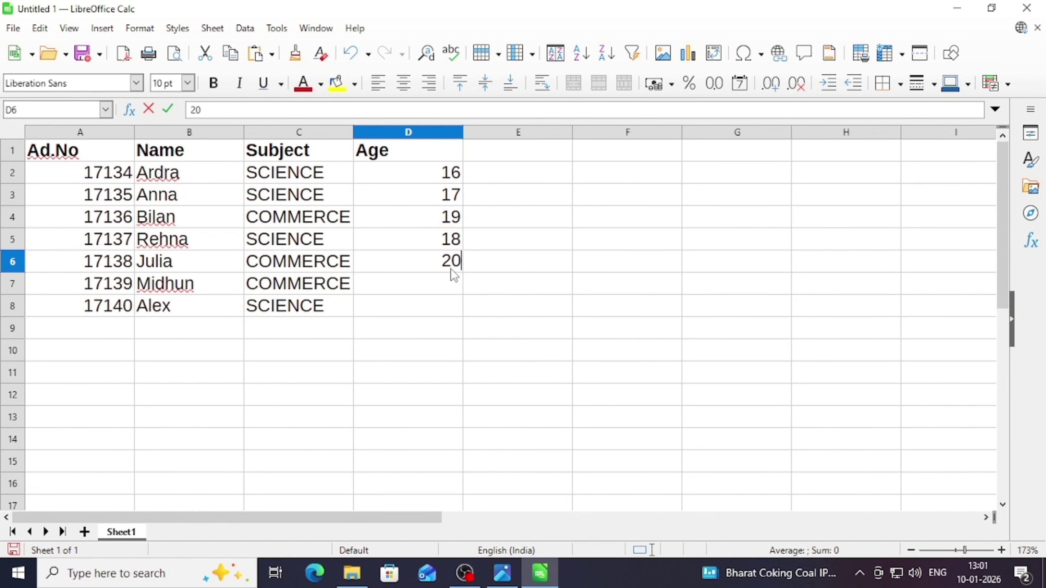
key("Return")
left_click(503, 575)
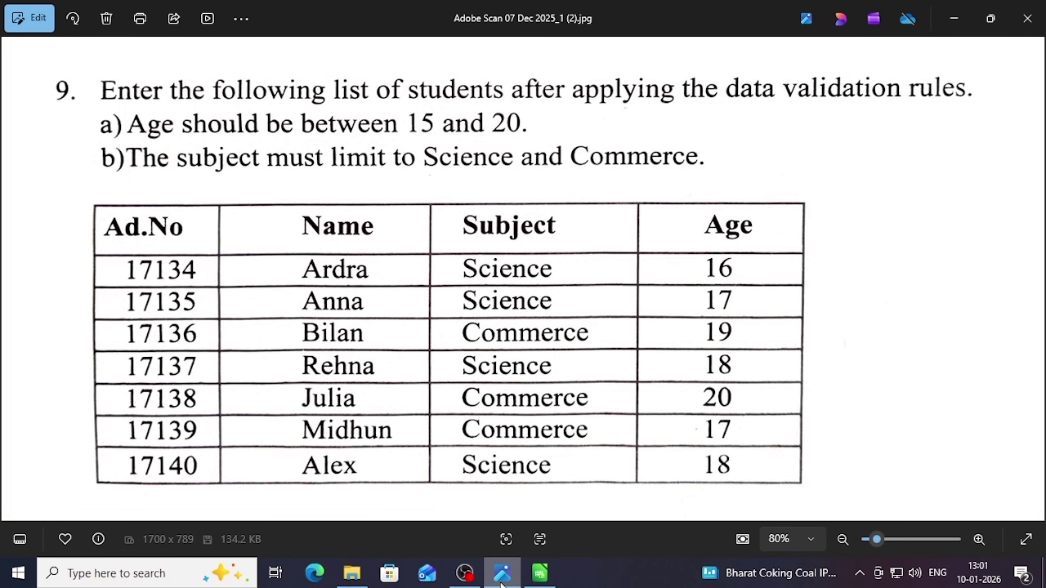
left_click(514, 577)
type("17")
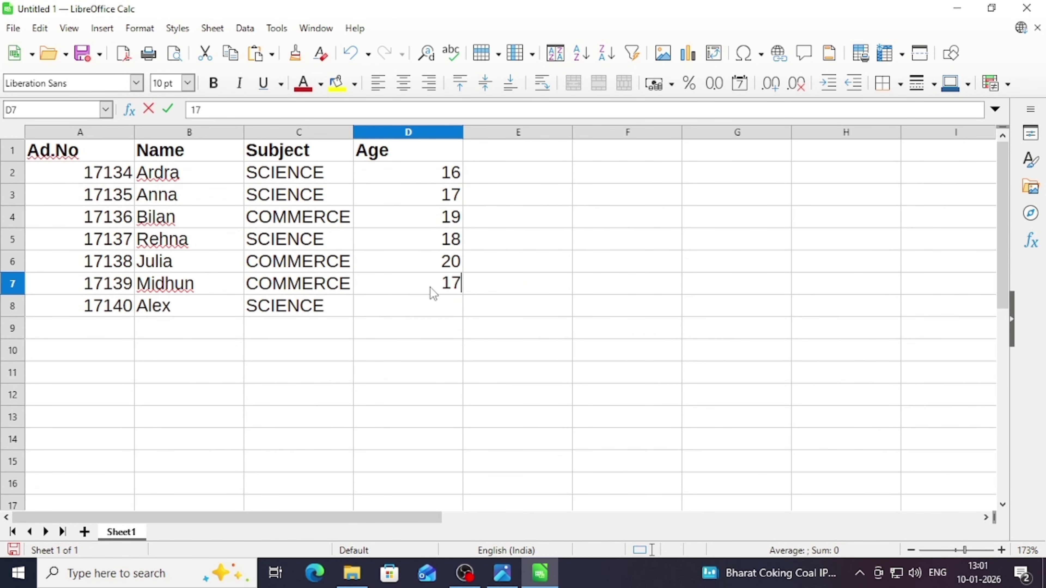
left_click(510, 586)
key("alt+Tab")
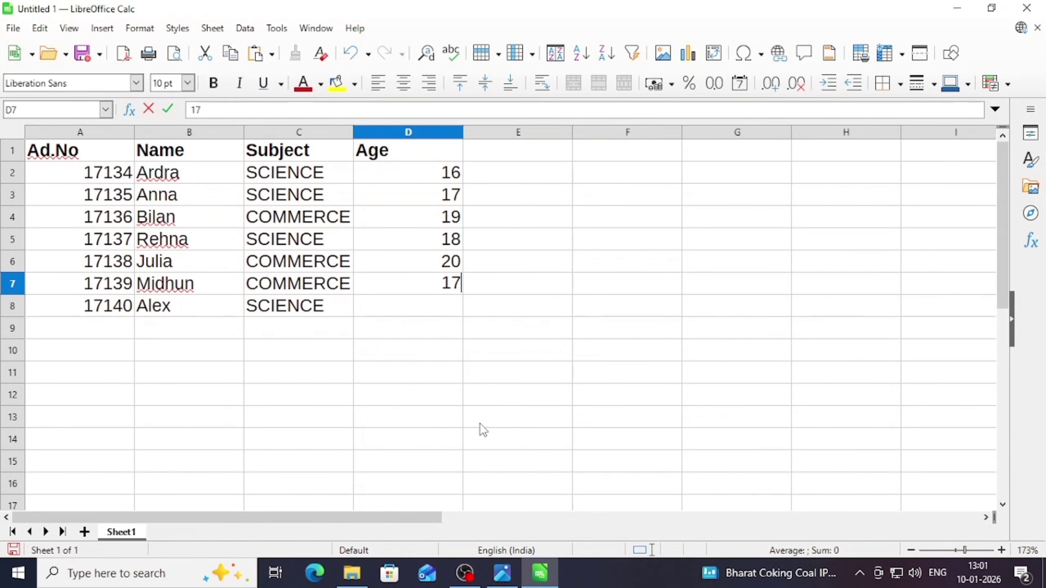
- Test the age validation in cell D8 by trying the out-of-range values 80, 14 and 21, dismissing each alert
left_click(448, 307)
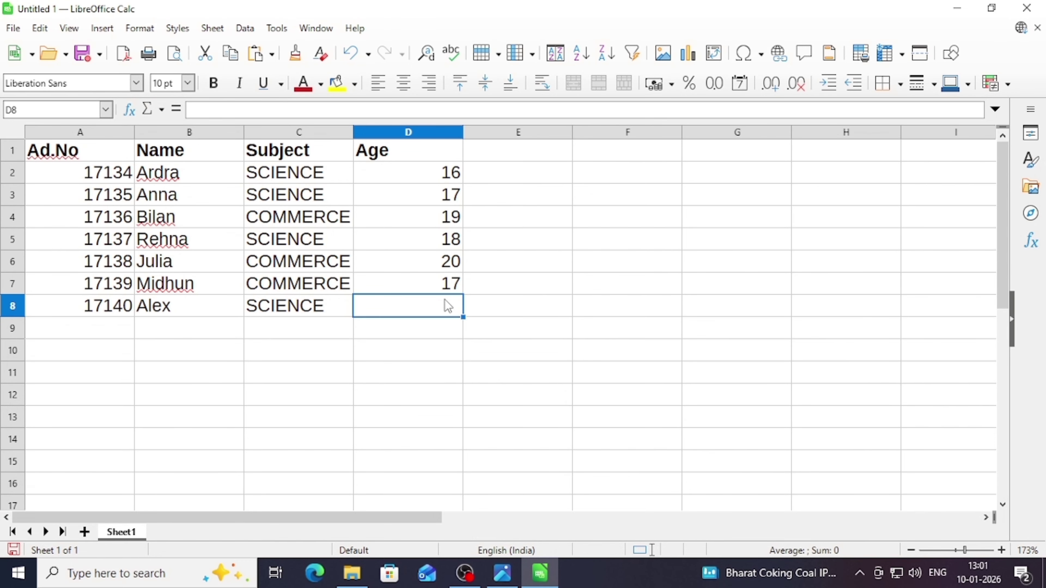
type("80")
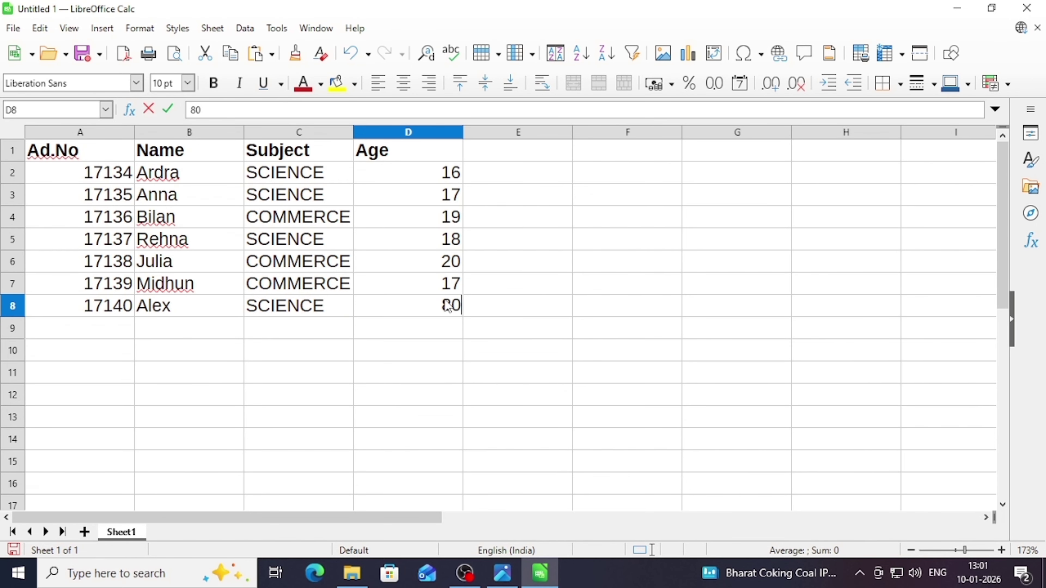
key("Return")
left_click(551, 308)
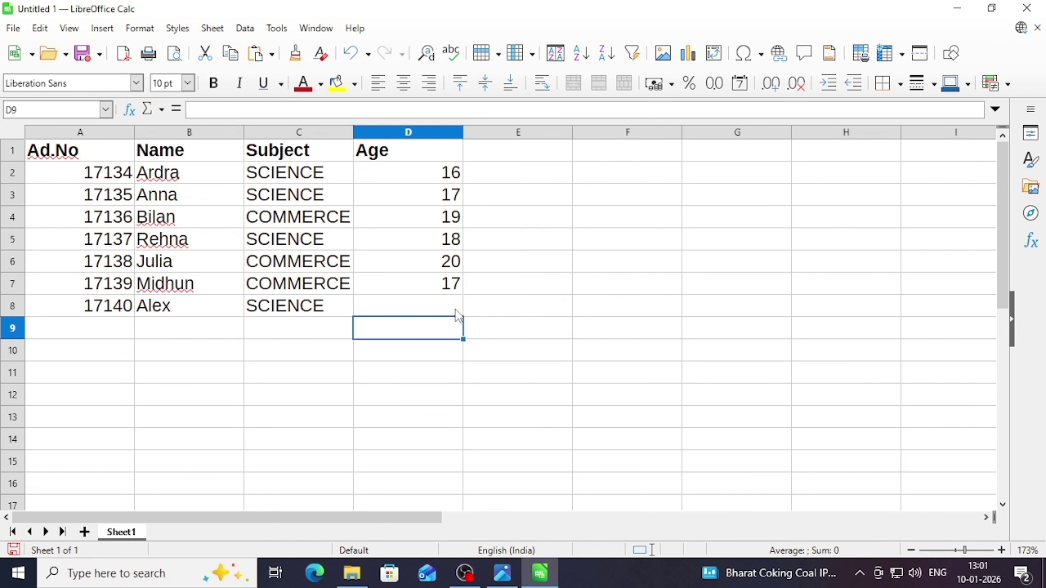
left_click(456, 312)
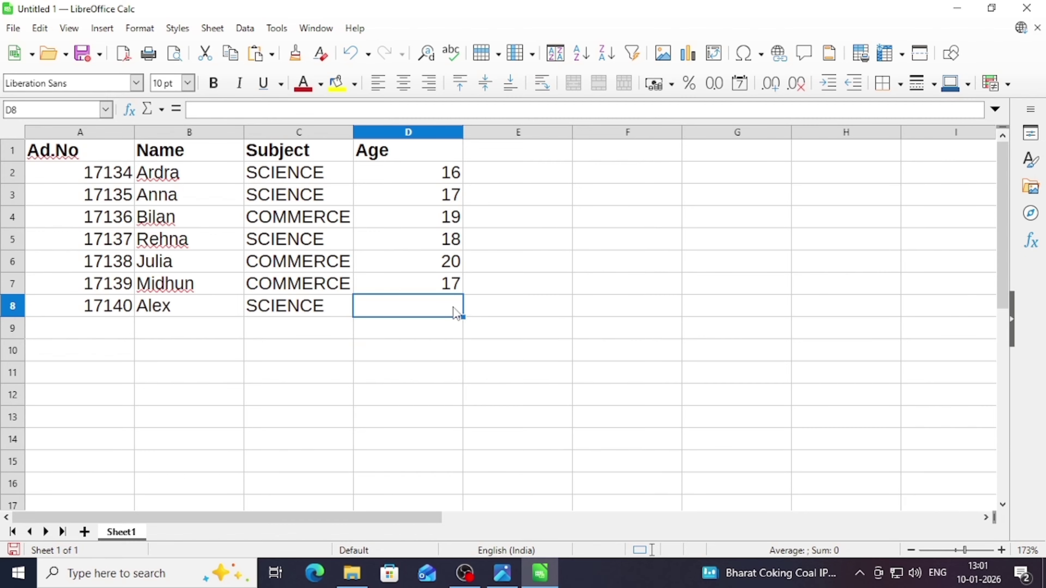
type("14")
key("Return")
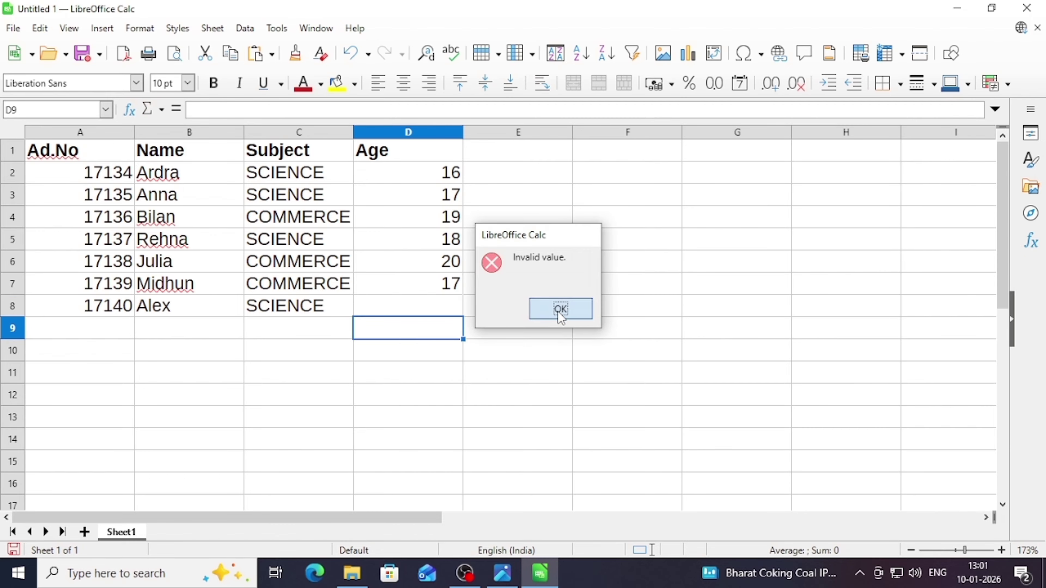
left_click(560, 309)
left_click(438, 313)
type("21")
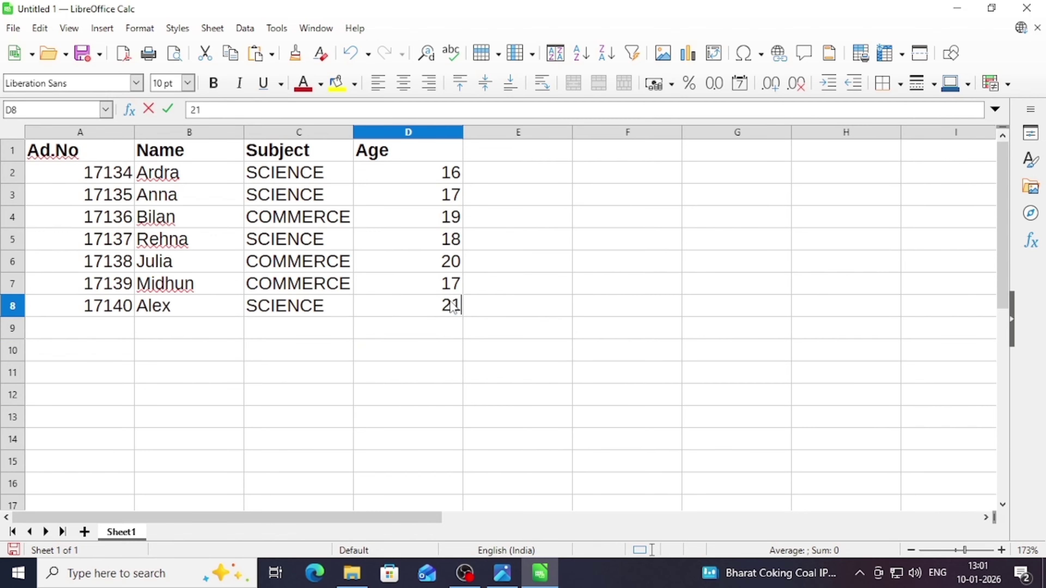
key("Return")
left_click(561, 312)
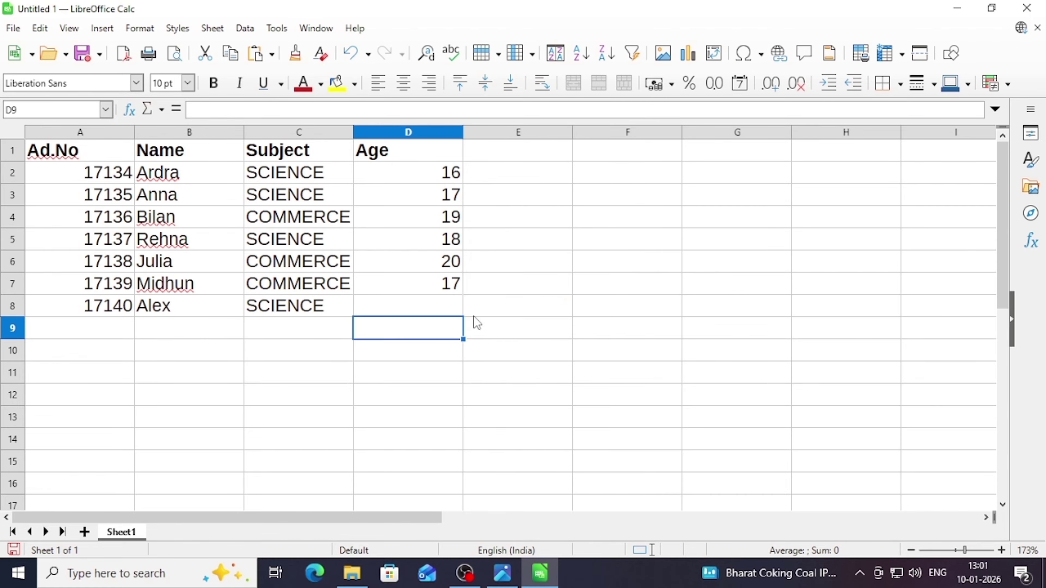
- Enter Age 18 in cell D8 for the last student, as given in the scanned table
left_click(454, 314)
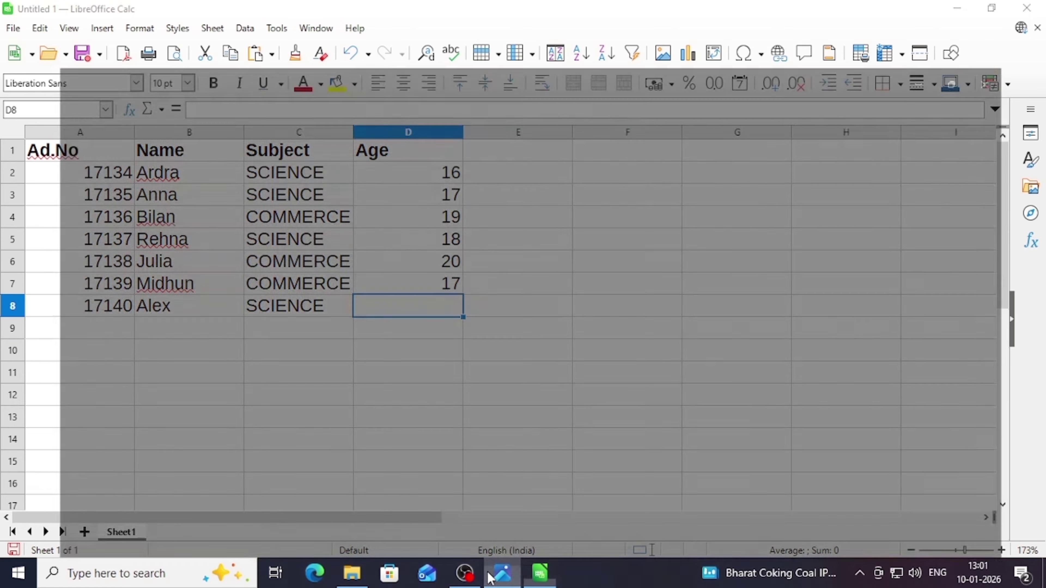
type("18")
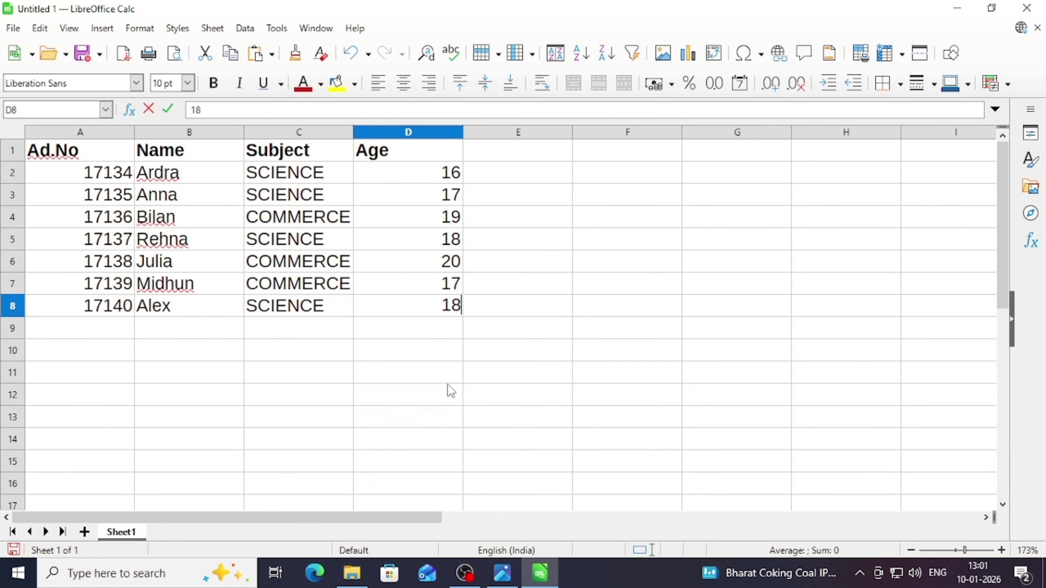
left_click(377, 414)
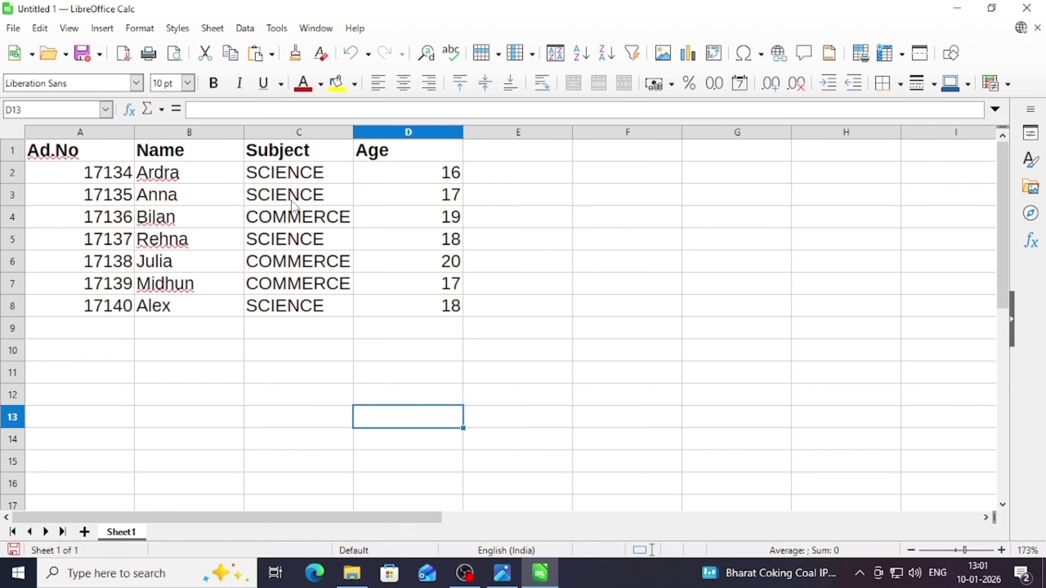
left_click_drag(253, 155, 438, 319)
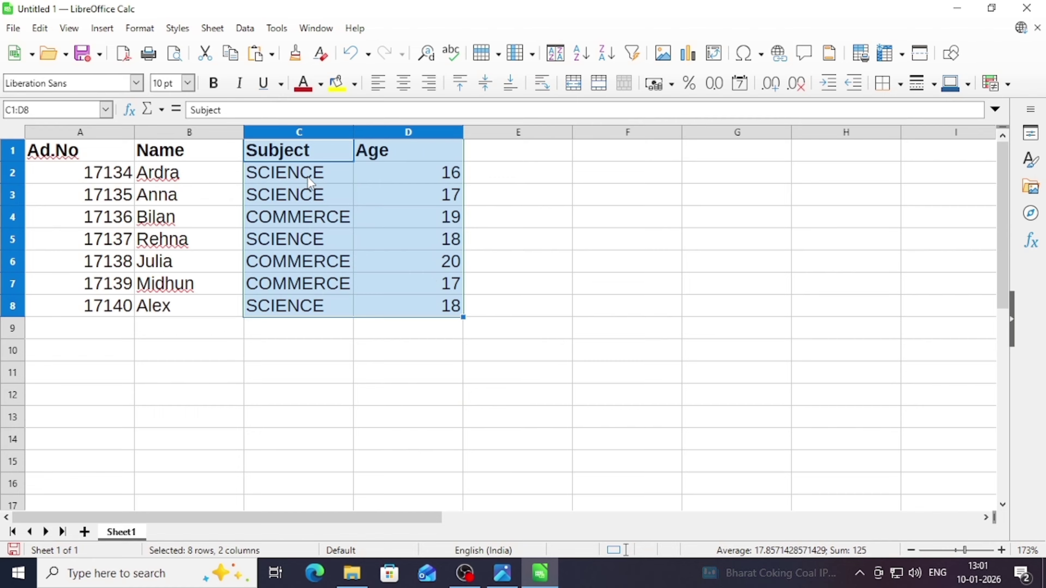
left_click(243, 27)
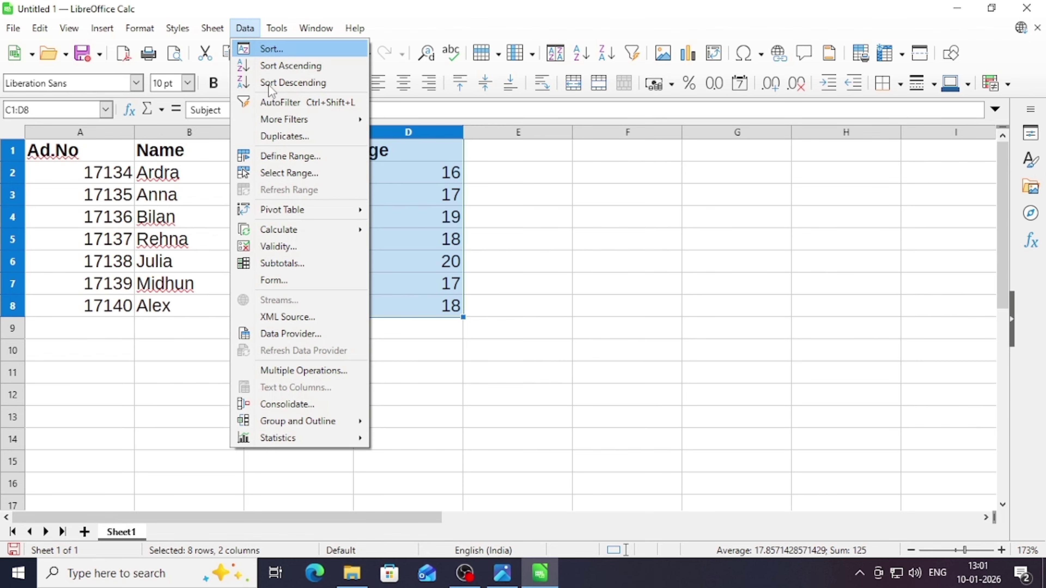
left_click(289, 243)
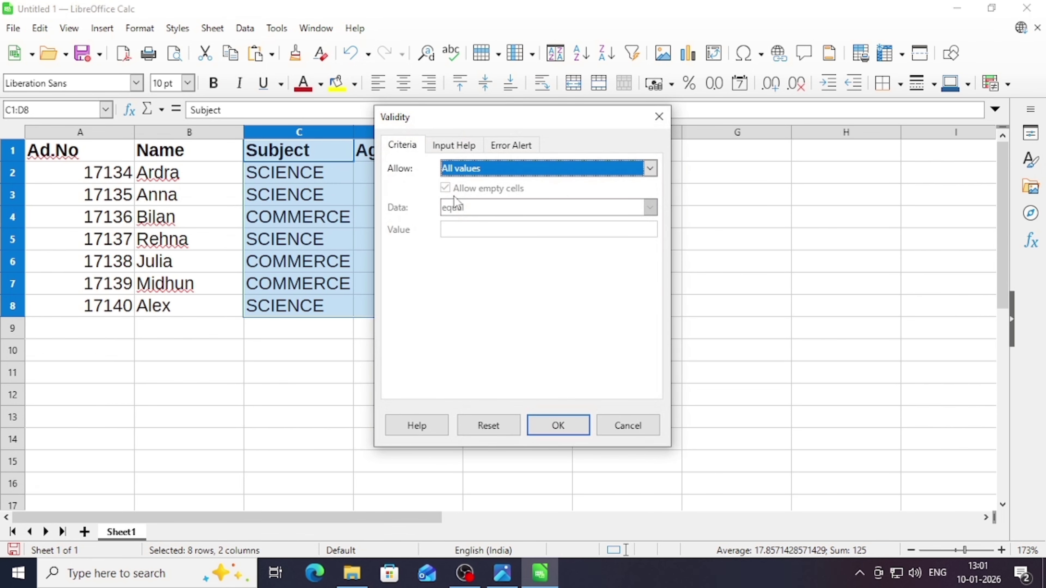
left_click(476, 170)
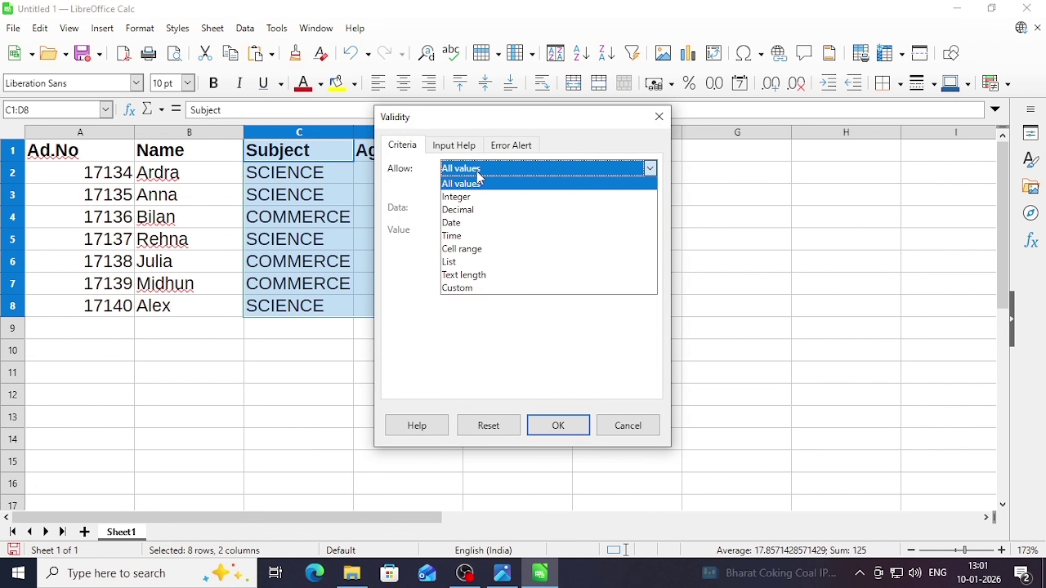
left_click(474, 261)
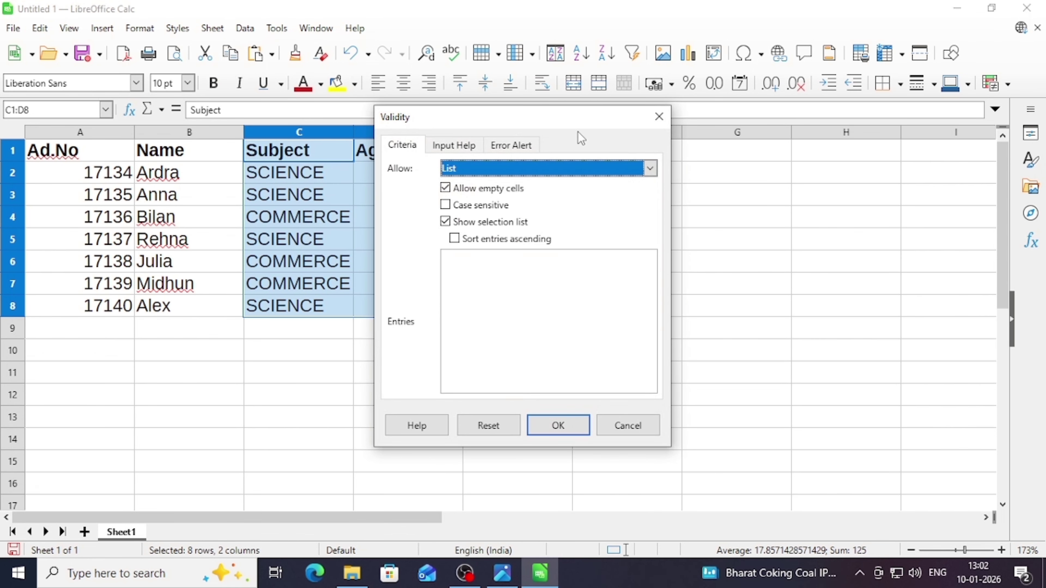
left_click(659, 116)
- Open the validity settings of Age cell D3 to review its criteria
left_click(429, 199)
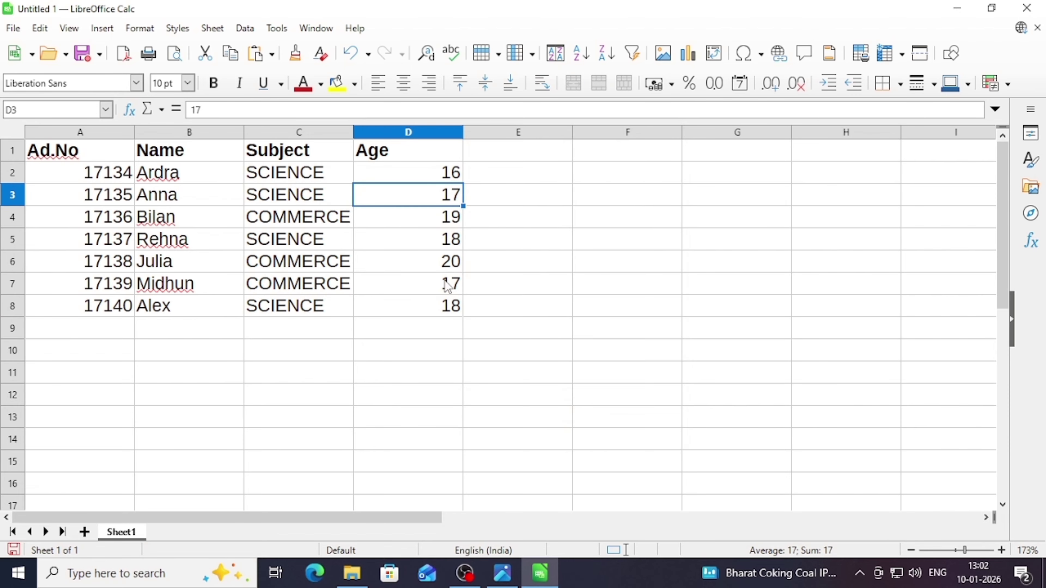
left_click(247, 29)
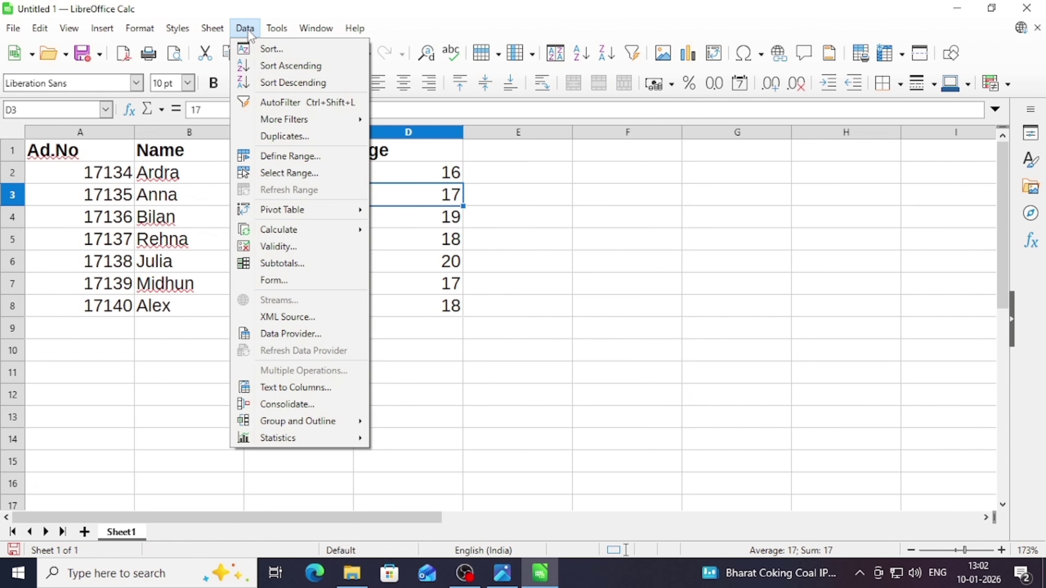
left_click(292, 246)
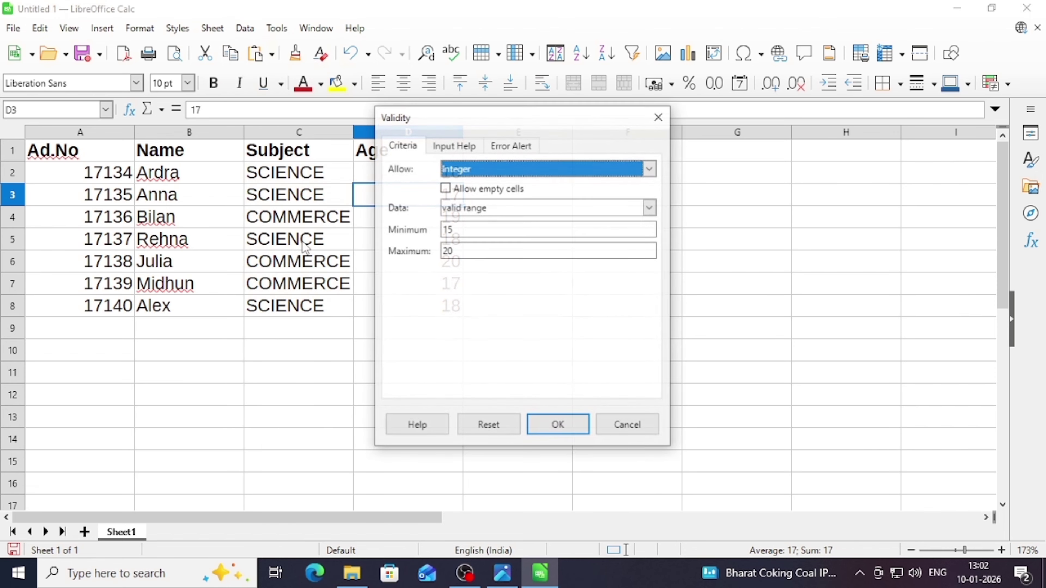